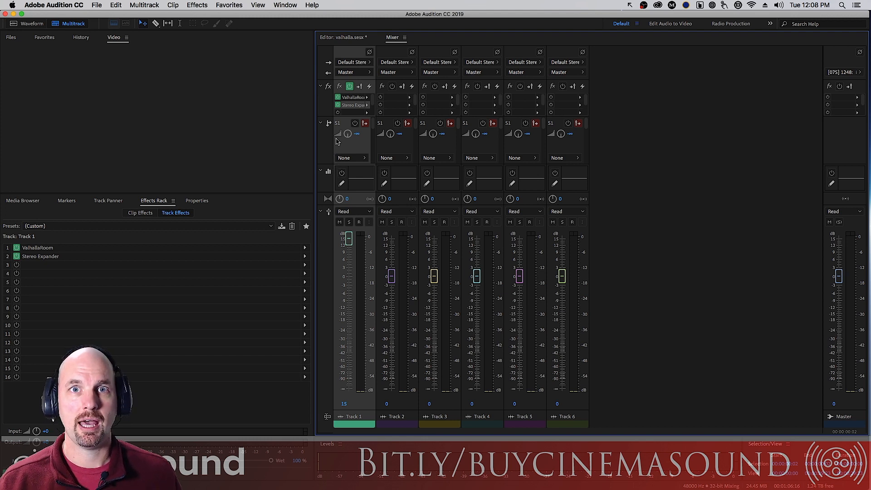
# Compare playback of Track 1 with the ValhallaRoom effect bypassed and with it switched back on.
pyautogui.click(337, 97)
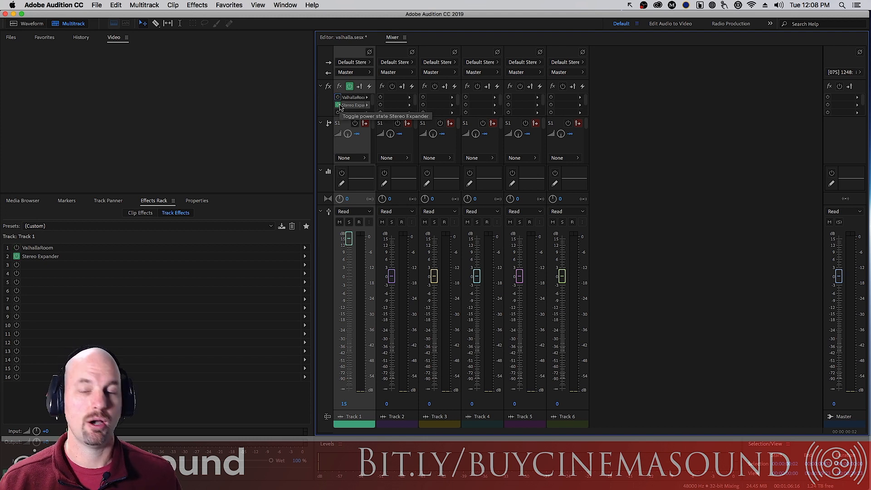
pyautogui.press('space')
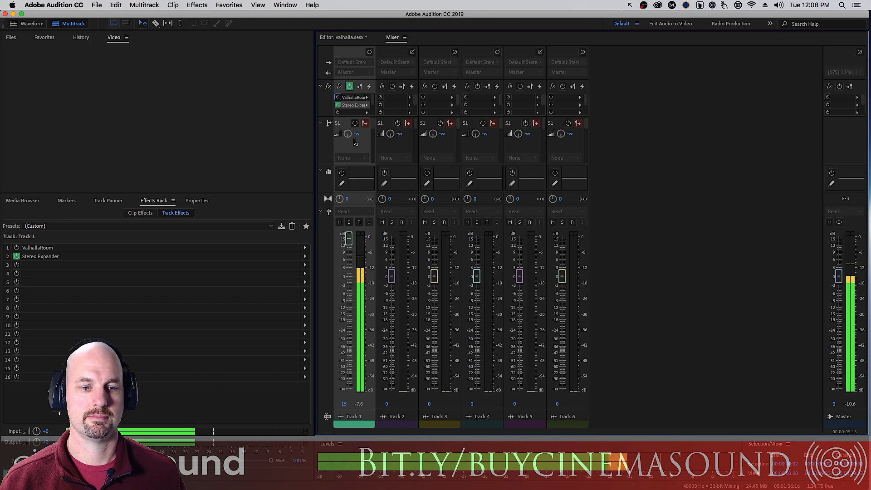
pyautogui.press('space')
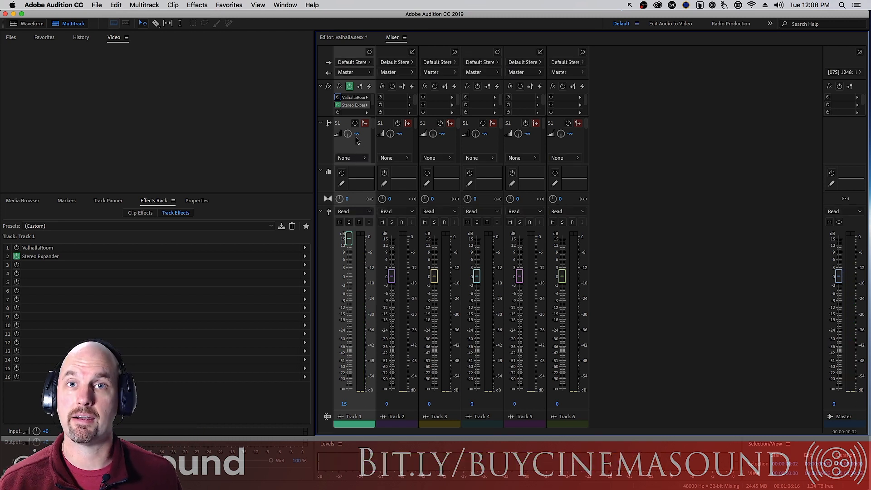
pyautogui.click(338, 97)
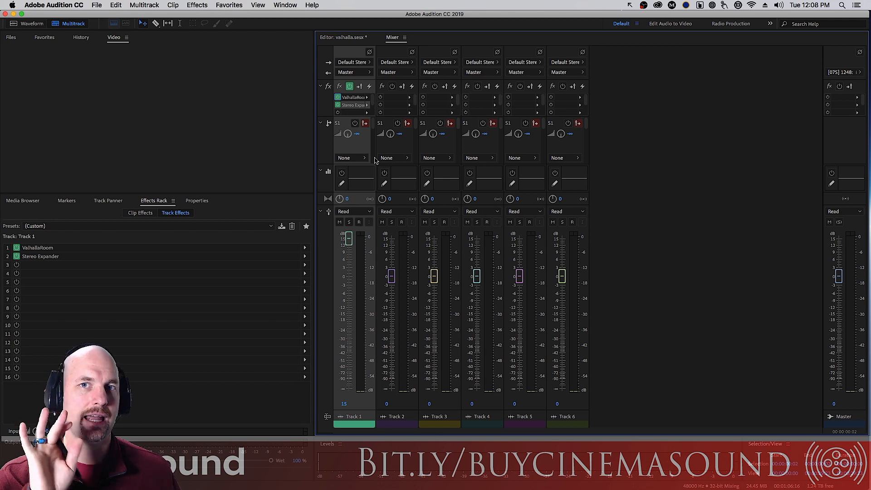
pyautogui.press('space')
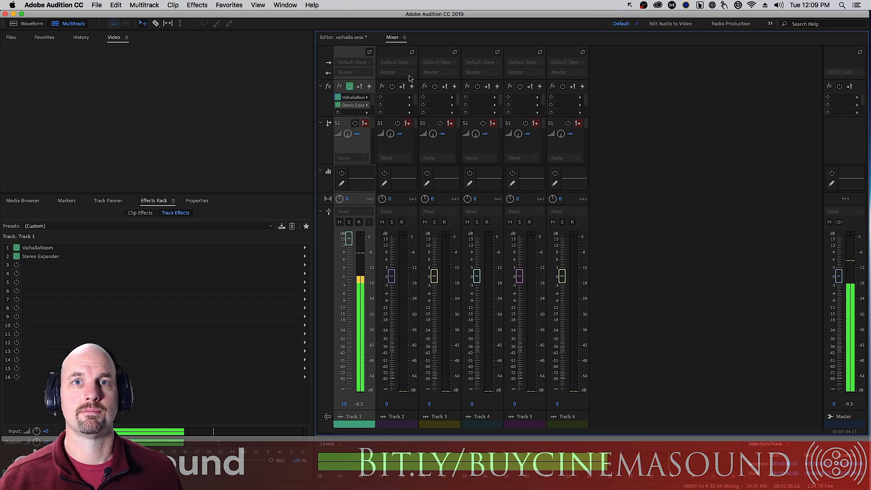
pyautogui.press('space')
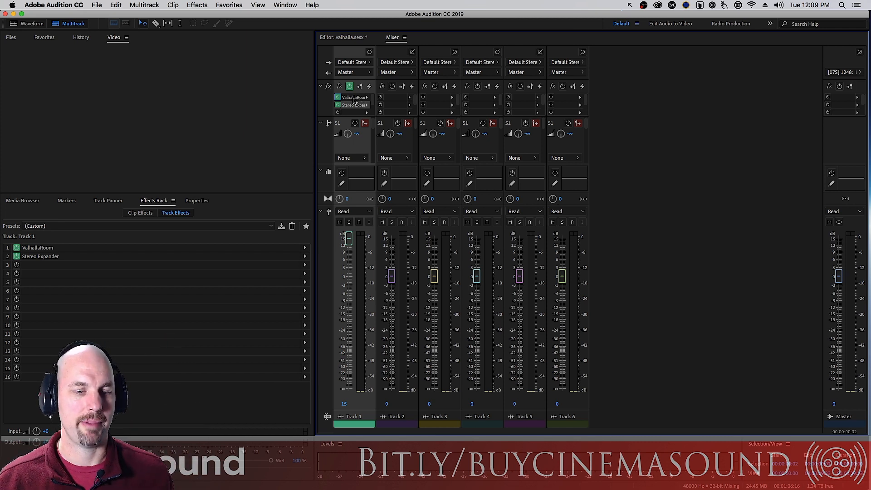
# Open ValhallaRoom's settings on Track 1 and compare playback with the effect bypassed and re-enabled from its own window.
pyautogui.doubleClick(354, 98)
pyautogui.moveTo(530, 74); pyautogui.dragTo(456, 81)
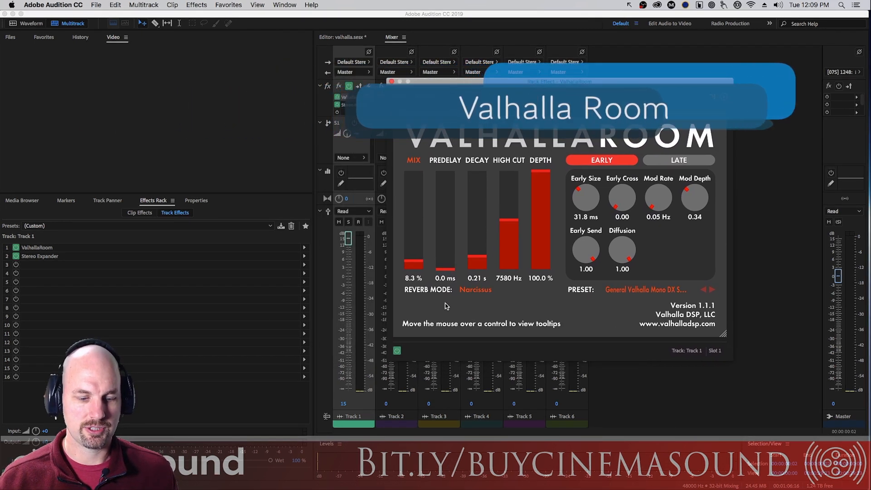
pyautogui.press('space')
pyautogui.click(398, 351)
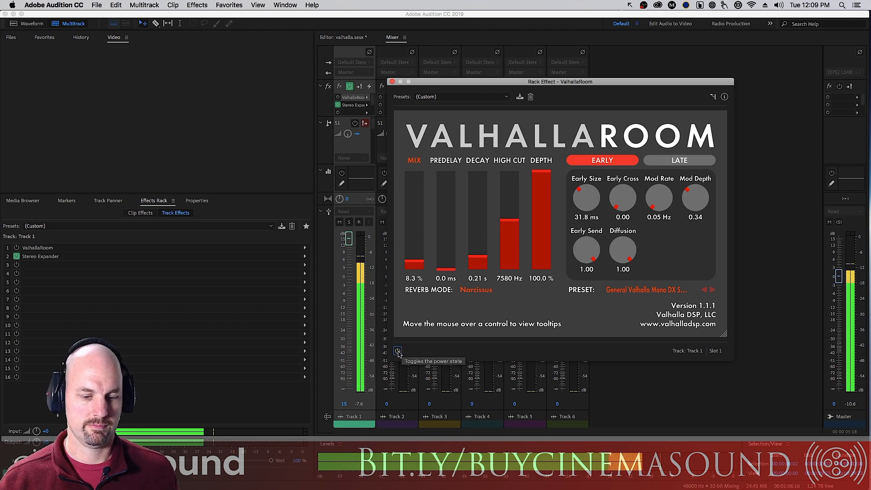
pyautogui.press('space')
pyautogui.click(398, 351)
pyautogui.press('space')
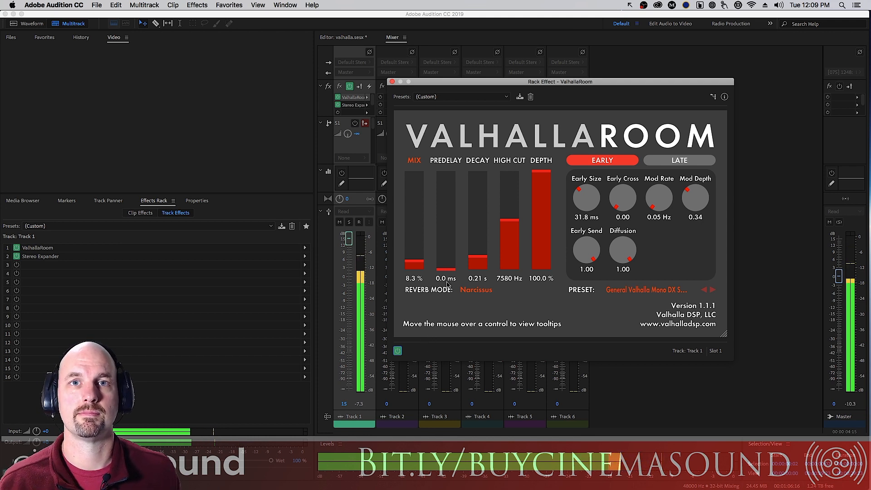
pyautogui.press('space')
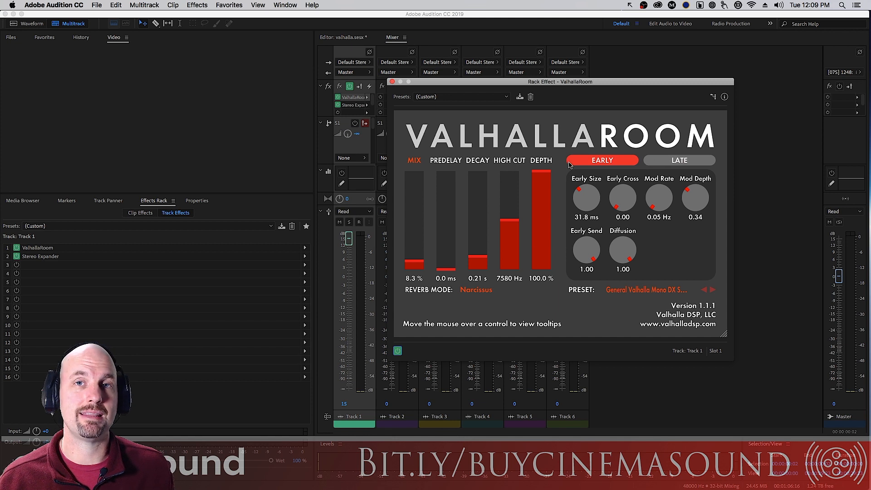
# Examine ValhallaRoom's preset list and its Late and Early sets of controls.
pyautogui.click(665, 290)
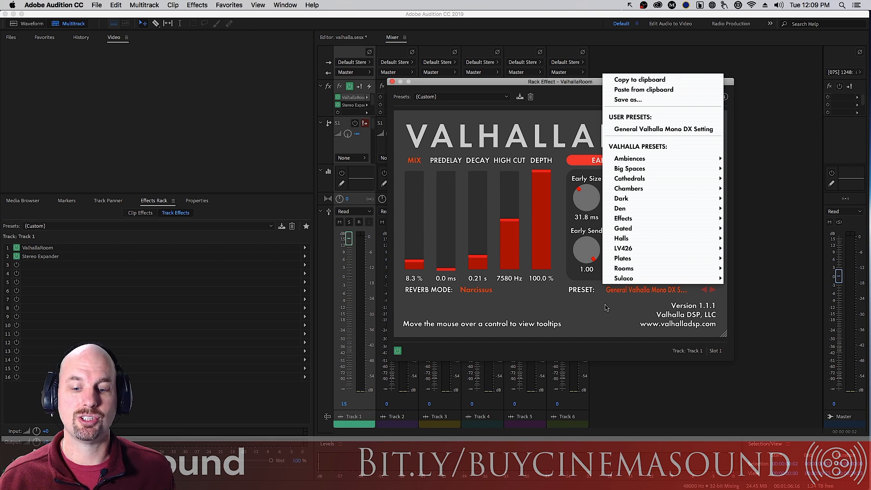
pyautogui.click(654, 91)
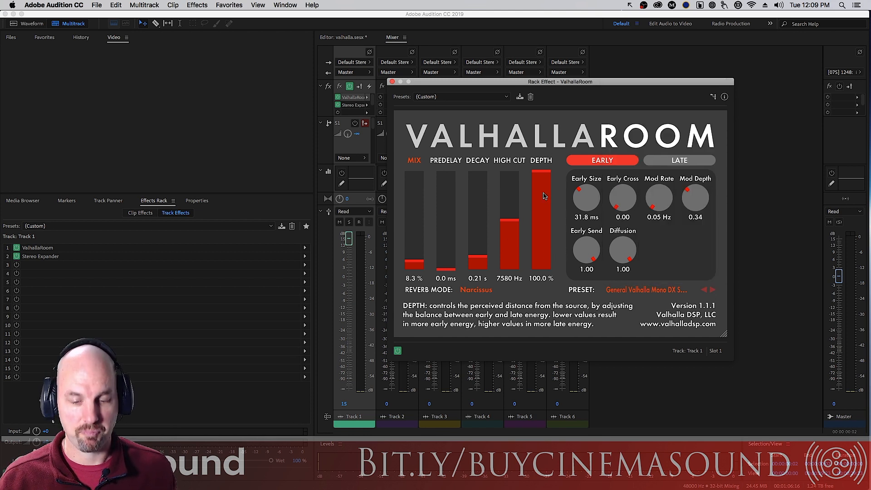
pyautogui.click(676, 161)
pyautogui.click(608, 162)
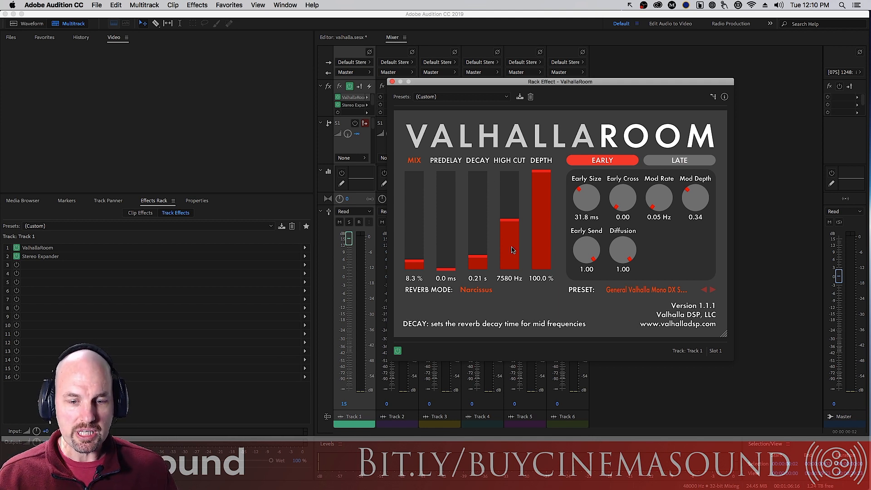
# Try the reverb mix at 0% and 100%, audition the fully wet sound, and lower the mix to 18.4%.
pyautogui.moveTo(417, 265); pyautogui.dragTo(418, 273)
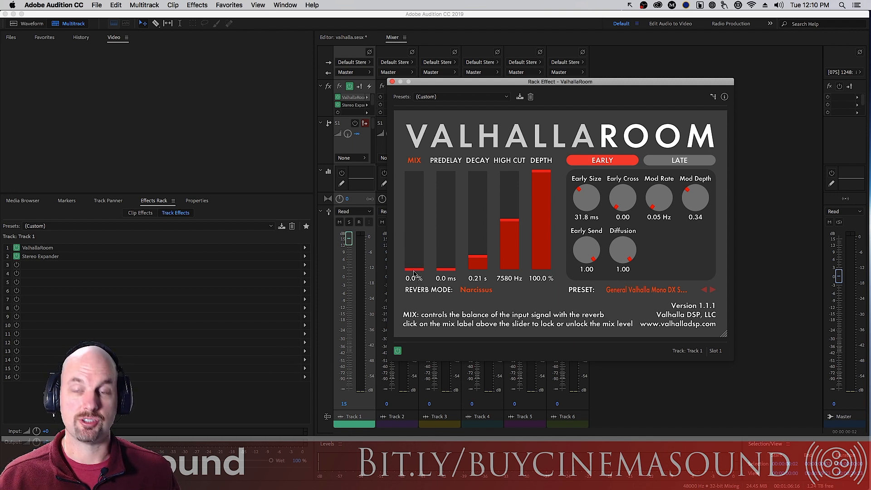
pyautogui.moveTo(415, 273); pyautogui.dragTo(418, 181)
pyautogui.press('space')
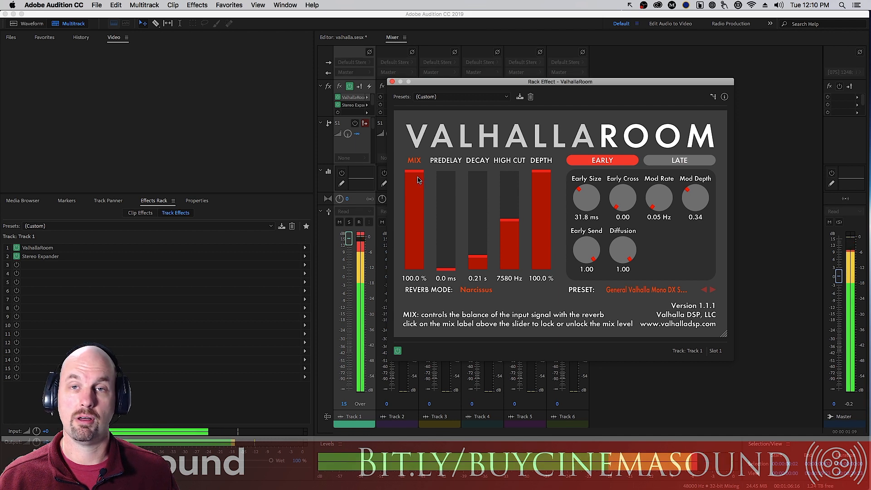
pyautogui.press('space')
pyautogui.moveTo(416, 177); pyautogui.dragTo(454, 271)
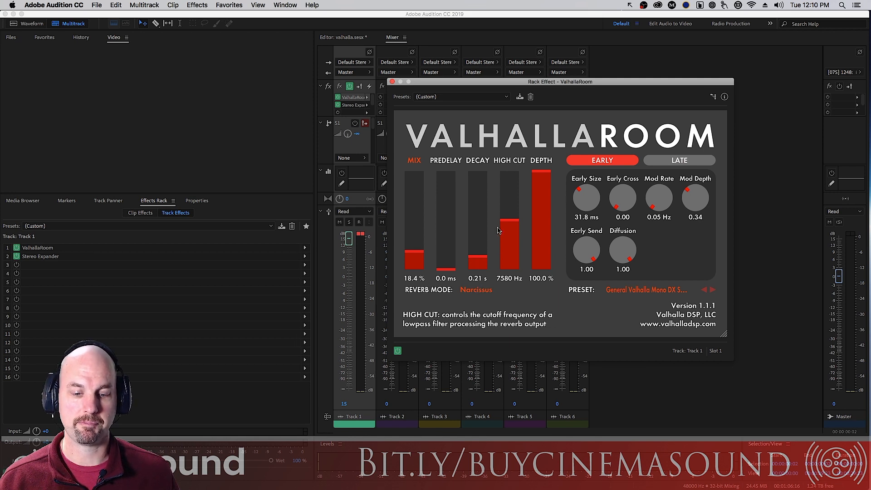
# Raise the mix to 70% and set High Cut to 8550 Hz while auditioning the track.
pyautogui.moveTo(515, 225)
pyautogui.mouseDown()
pyautogui.moveTo(505, 166)
pyautogui.moveTo(522, 212)
pyautogui.moveTo(515, 219)
pyautogui.mouseUp()
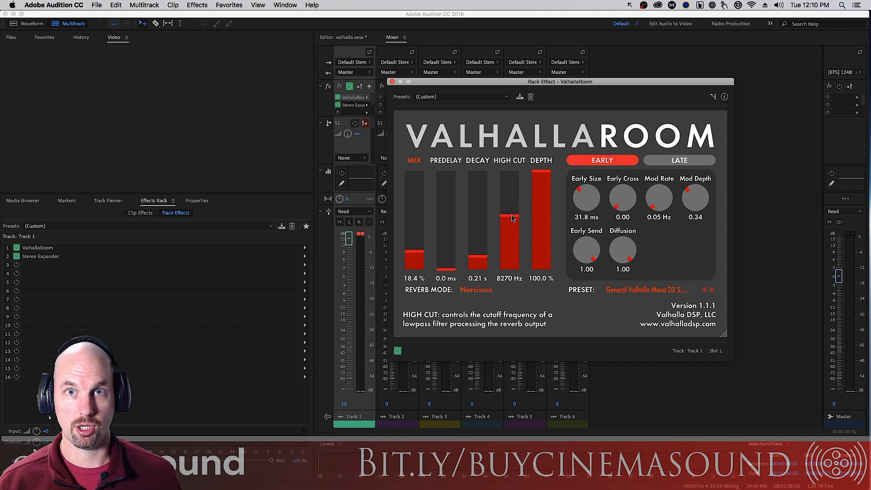
pyautogui.moveTo(514, 218); pyautogui.dragTo(513, 220)
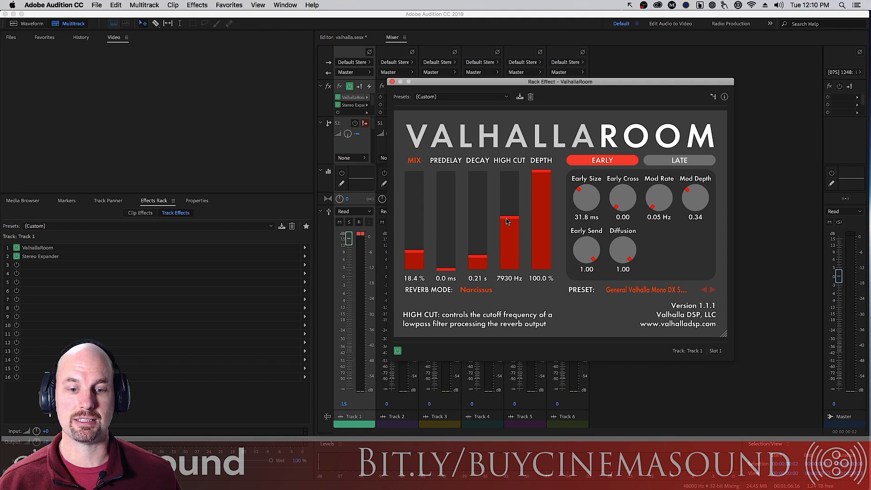
pyautogui.moveTo(413, 242); pyautogui.dragTo(410, 213)
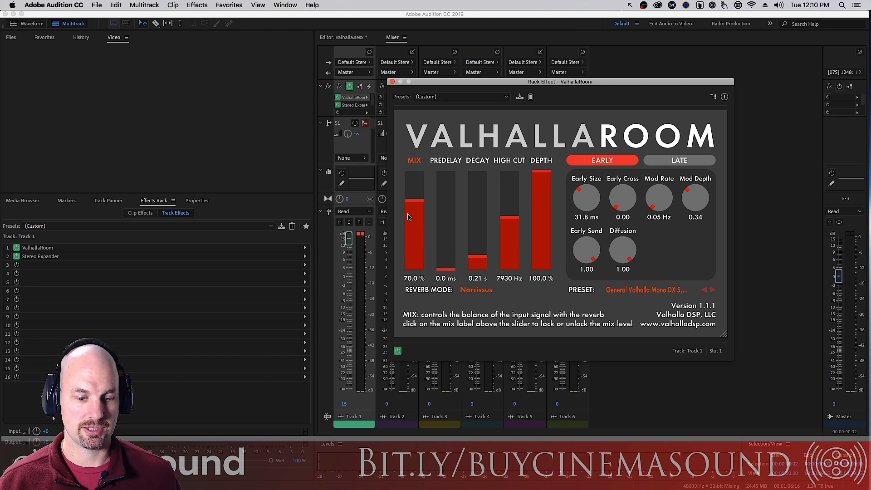
pyautogui.press('space')
pyautogui.moveTo(511, 218)
pyautogui.mouseDown()
pyautogui.moveTo(502, 218)
pyautogui.moveTo(510, 166)
pyautogui.moveTo(515, 254)
pyautogui.moveTo(515, 213)
pyautogui.mouseUp()
pyautogui.press('space')
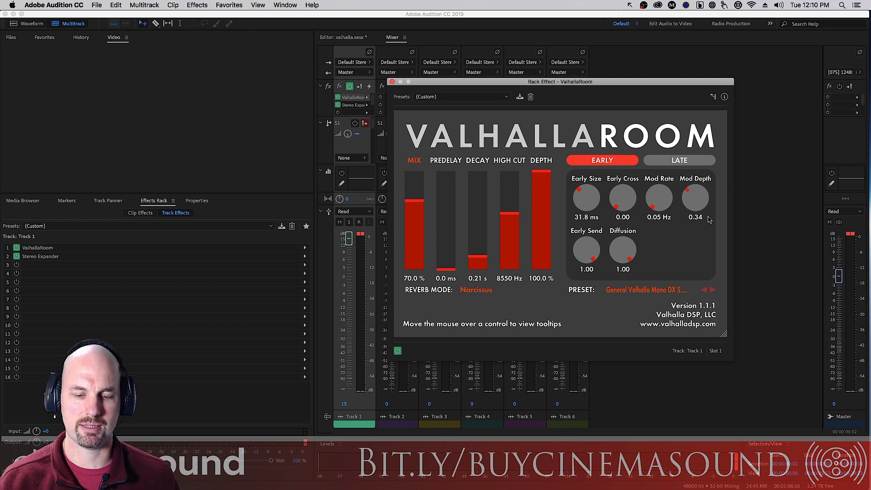
# Reduce the reverb's Depth to 0% and set the mix to 19.8%.
pyautogui.moveTo(417, 201); pyautogui.dragTo(416, 258)
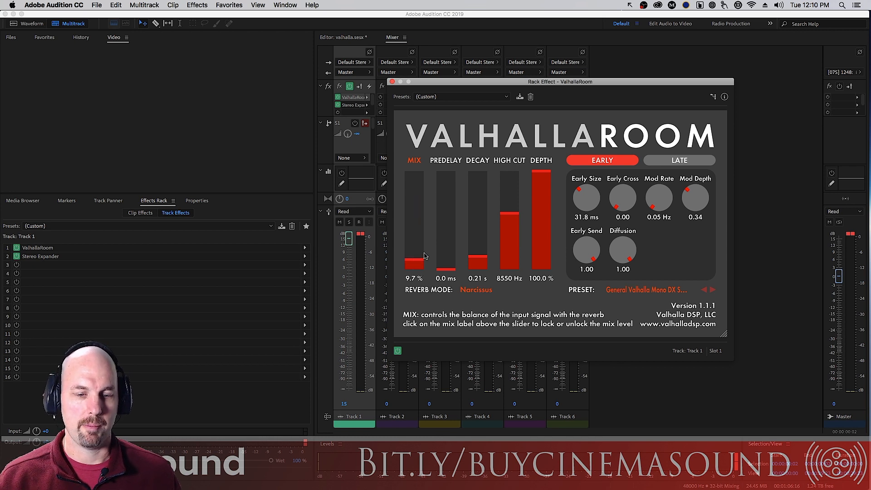
pyautogui.moveTo(520, 82); pyautogui.dragTo(534, 82)
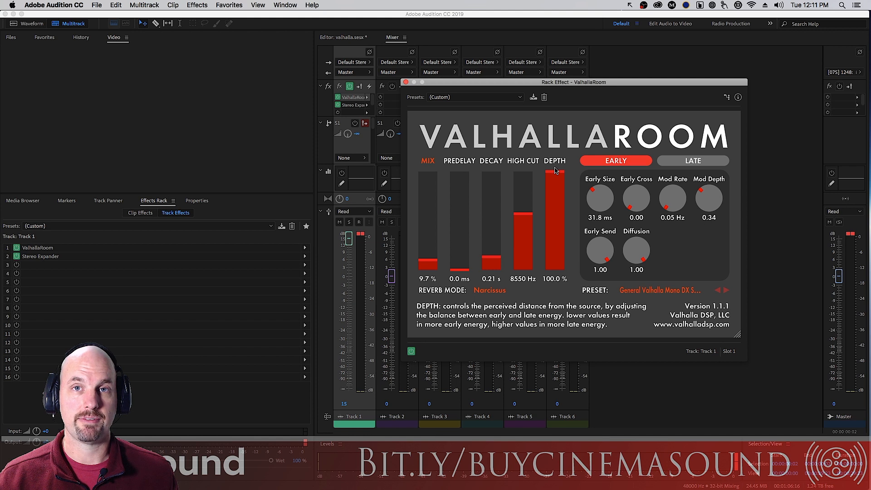
pyautogui.moveTo(557, 170); pyautogui.dragTo(555, 272)
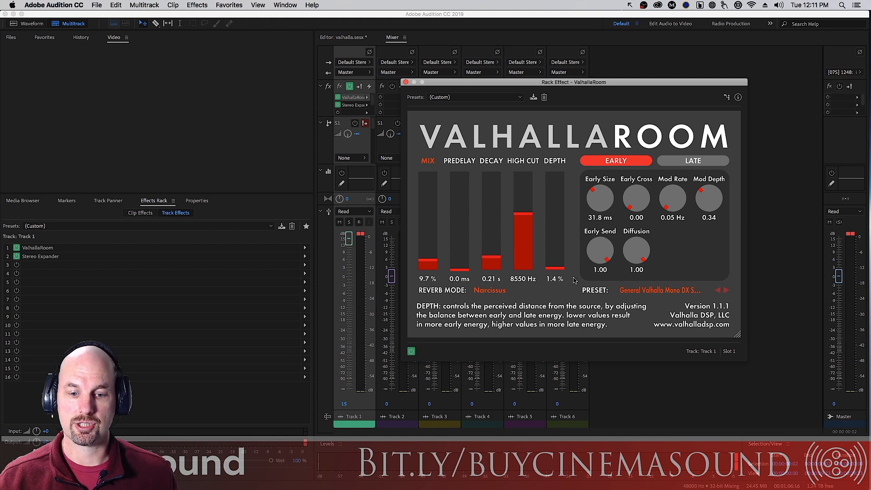
pyautogui.moveTo(429, 265); pyautogui.dragTo(432, 252)
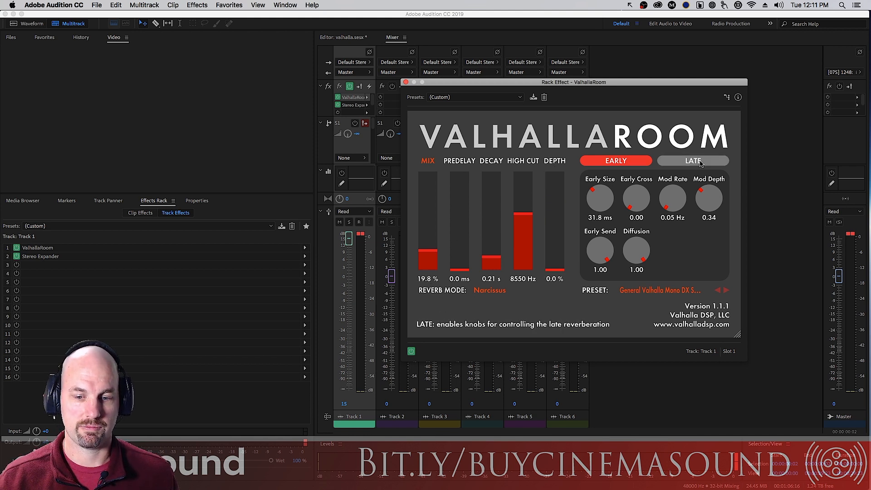
# Check the knobs for the late reverberation and return to the early reverberation knobs.
pyautogui.click(691, 162)
pyautogui.click(691, 162)
pyautogui.click(691, 163)
pyautogui.click(617, 161)
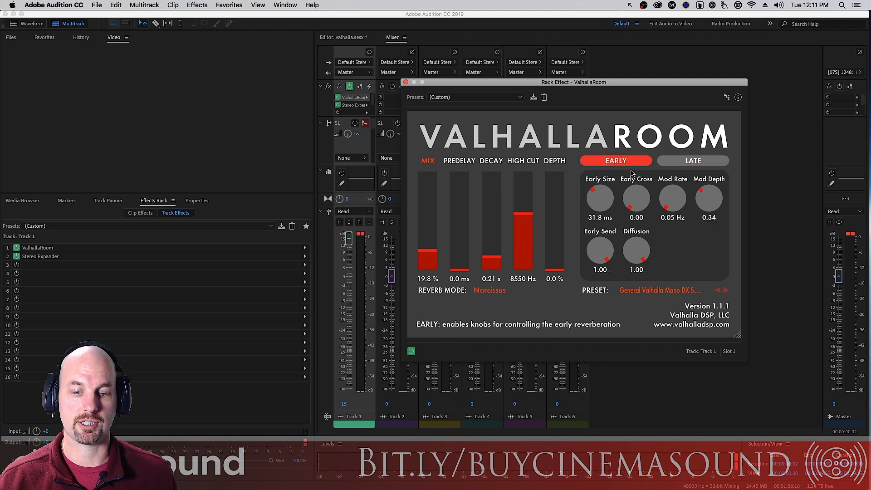
# Raise the mix to 87.1% during playback and audition the track again with Depth at 100%.
pyautogui.press('space')
pyautogui.moveTo(435, 237); pyautogui.dragTo(434, 184)
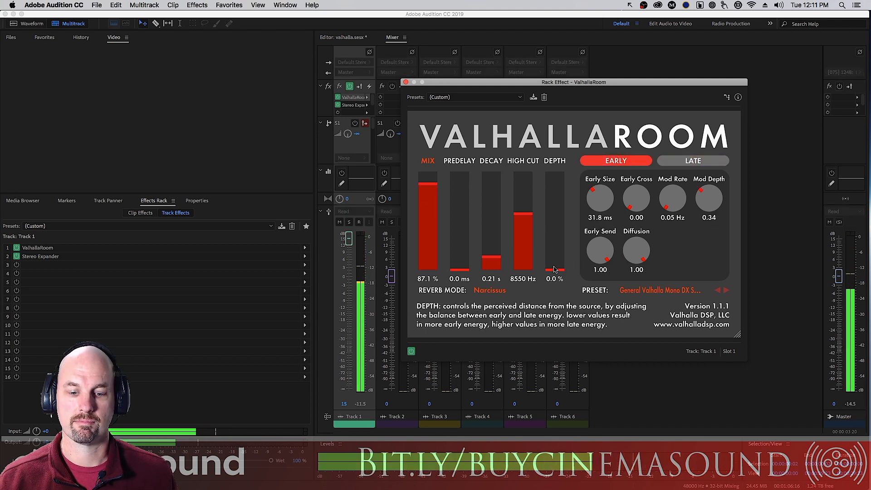
pyautogui.press('space')
pyautogui.moveTo(555, 273); pyautogui.dragTo(554, 171)
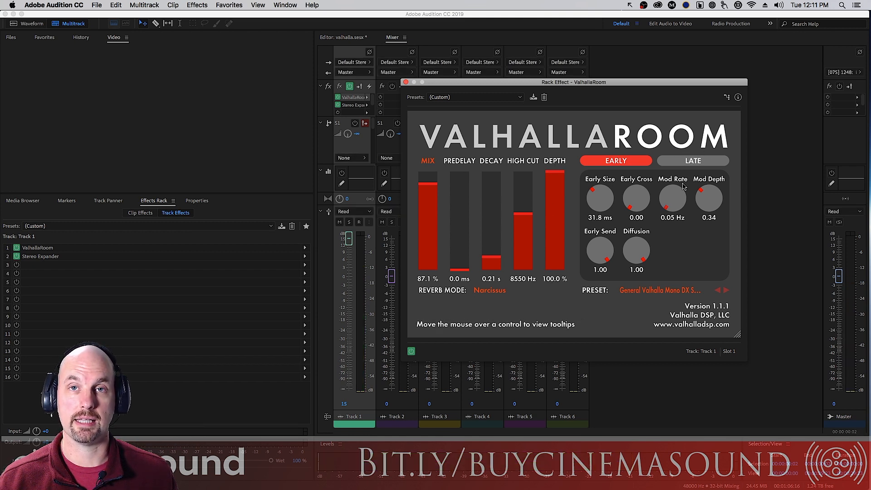
pyautogui.press('space')
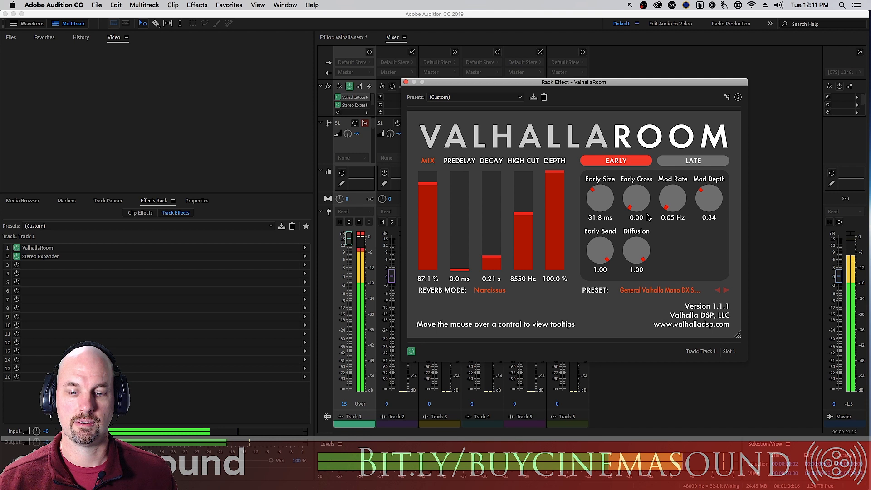
pyautogui.press('space')
# Set Early Send to 0.00 and the reverb's Depth to 0%.
pyautogui.moveTo(604, 245); pyautogui.dragTo(616, 379)
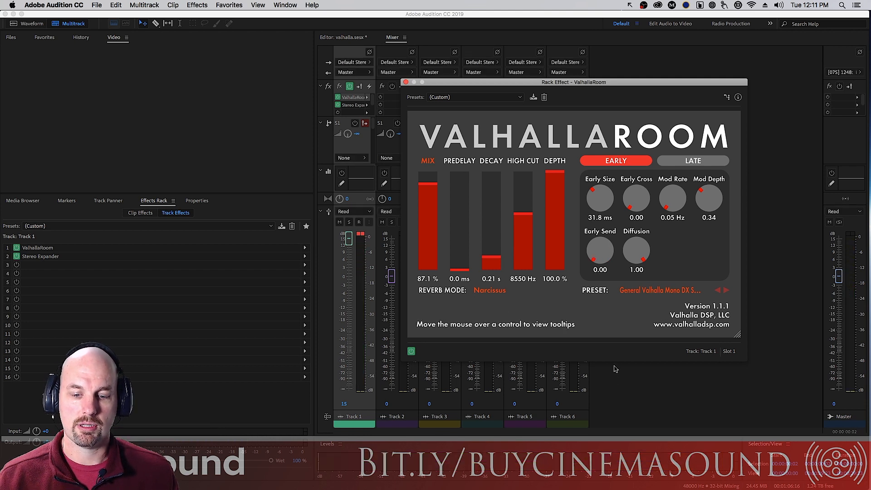
pyautogui.moveTo(554, 195); pyautogui.dragTo(558, 290)
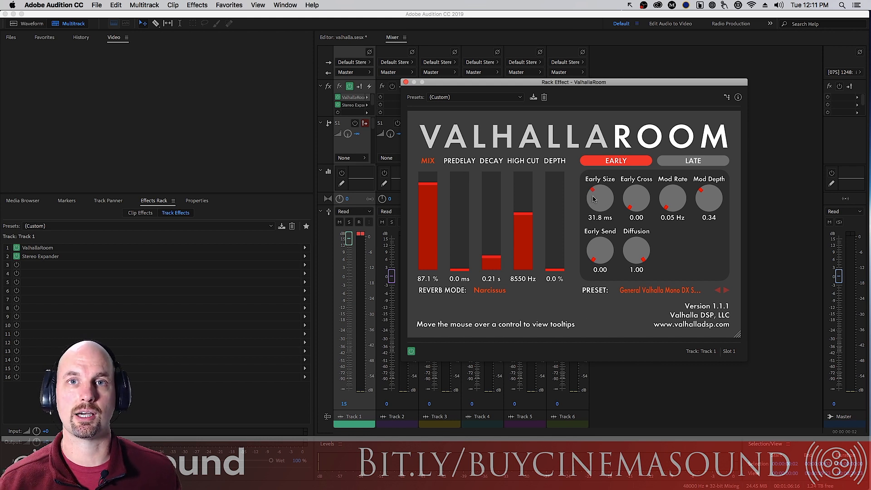
# Reduce Early Size to 1.0 ms while playing the track.
pyautogui.press('space')
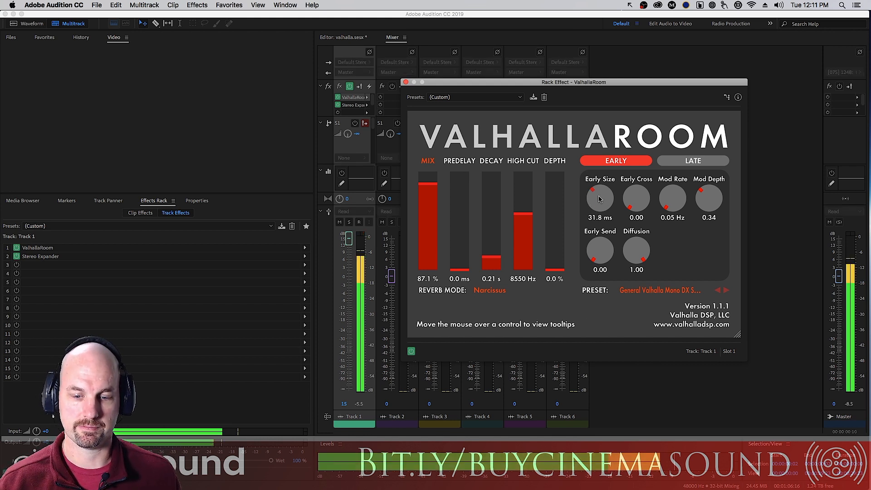
pyautogui.moveTo(599, 201); pyautogui.dragTo(591, 221)
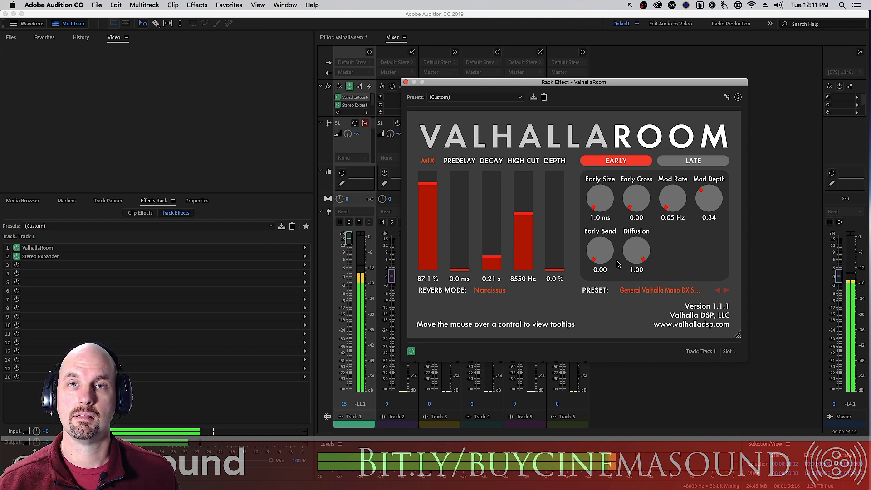
pyautogui.press('space')
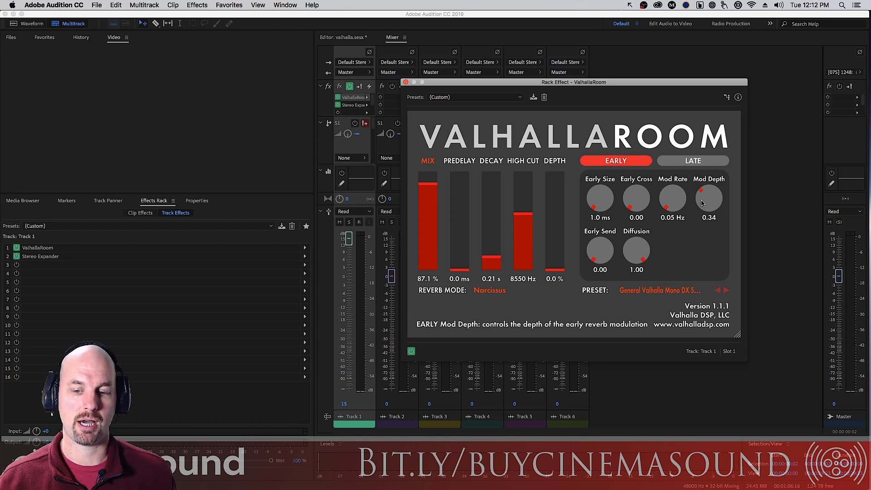
# Set the early reverb's Mod Depth to 1.00 and Mod Rate to 5.00 Hz while auditioning the track.
pyautogui.moveTo(704, 198); pyautogui.dragTo(751, 111)
pyautogui.press('space')
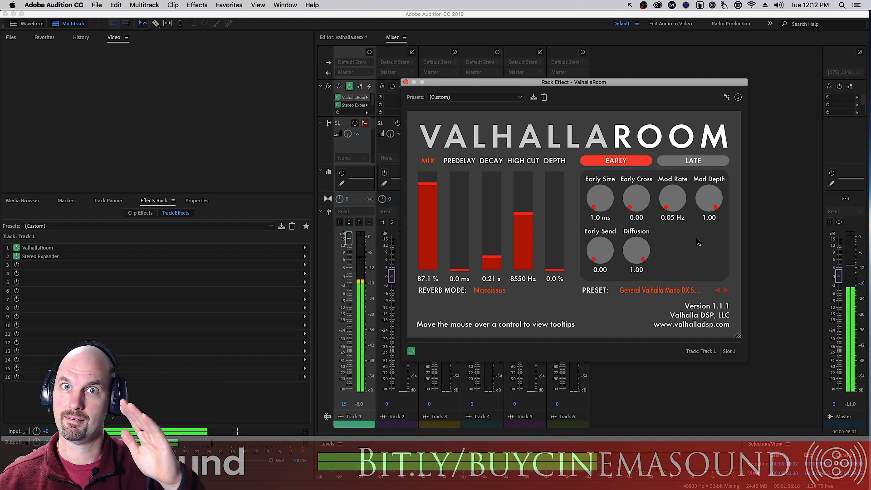
pyautogui.moveTo(675, 202); pyautogui.dragTo(747, 84)
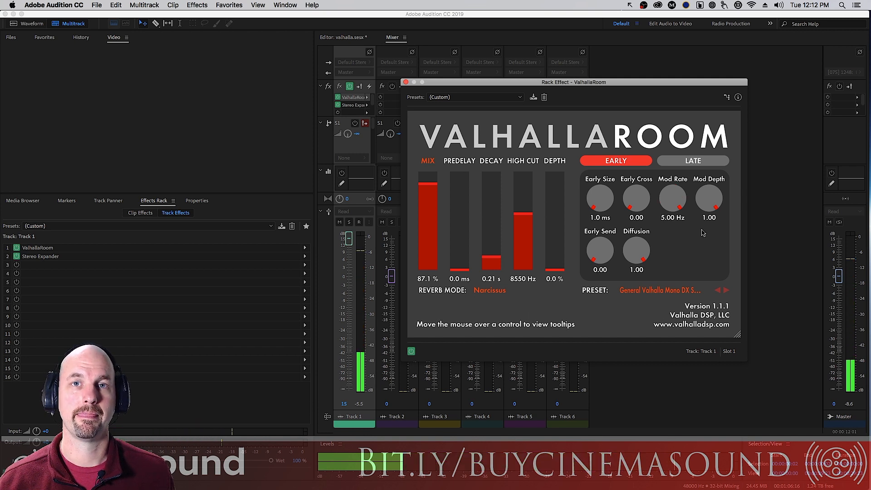
# Stop playback and set the early reverb's Mod Rate to 0.05 Hz, Mod Depth to 0.26 and Early Size to 31.7 ms.
pyautogui.press('space')
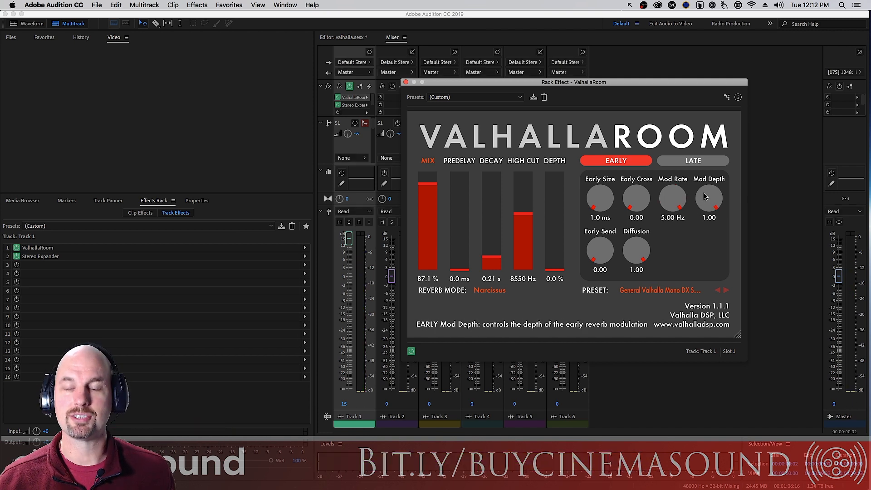
pyautogui.moveTo(686, 203); pyautogui.dragTo(686, 323)
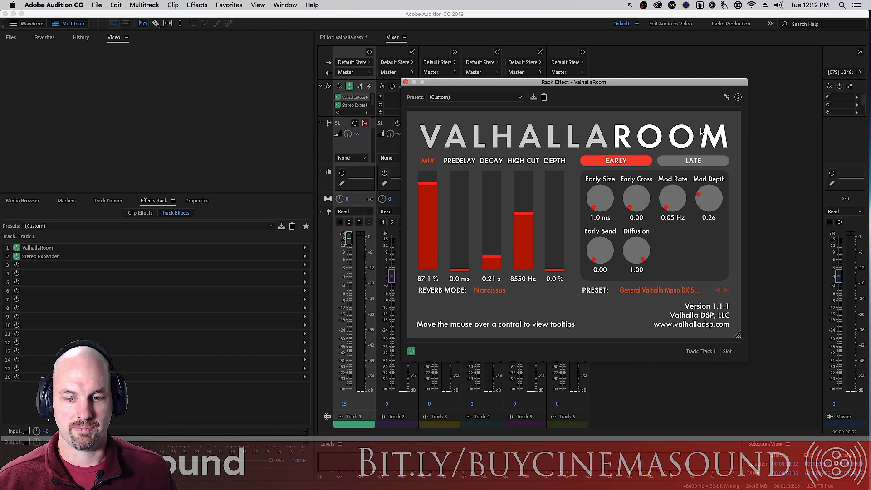
pyautogui.moveTo(599, 202); pyautogui.dragTo(605, 169)
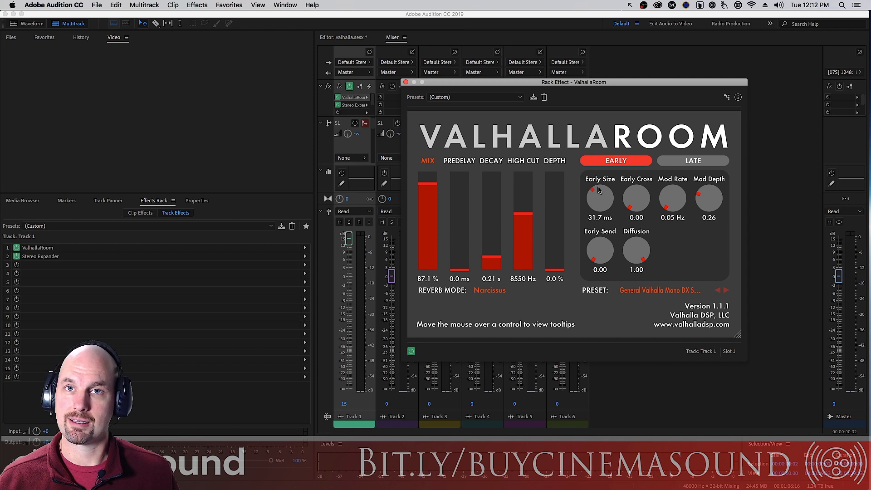
# Audition the track with Early Size raised to 208.2 ms and again at 586.3 ms.
pyautogui.press('space')
pyautogui.moveTo(602, 193); pyautogui.dragTo(614, 217)
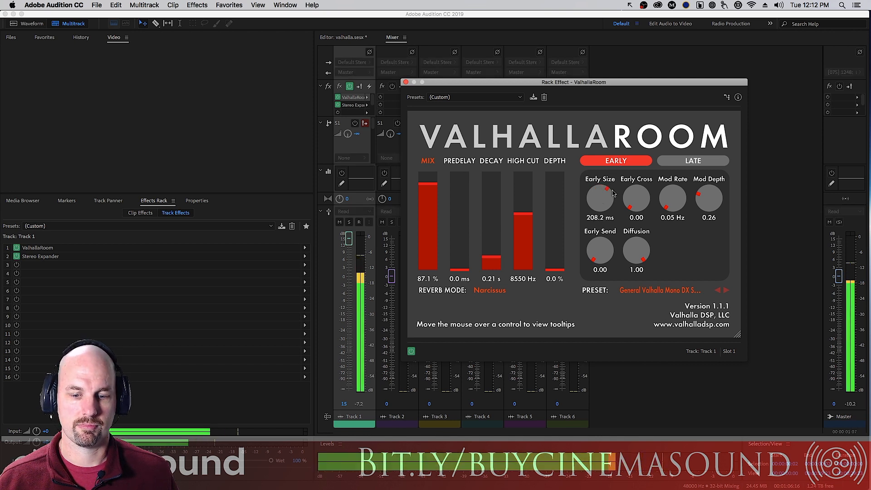
pyautogui.press('space')
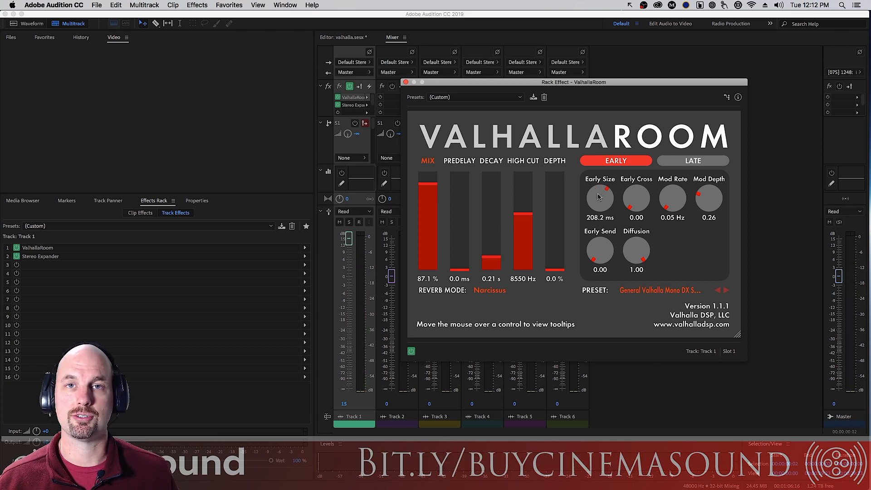
pyautogui.moveTo(599, 201); pyautogui.dragTo(615, 202)
pyautogui.press('space')
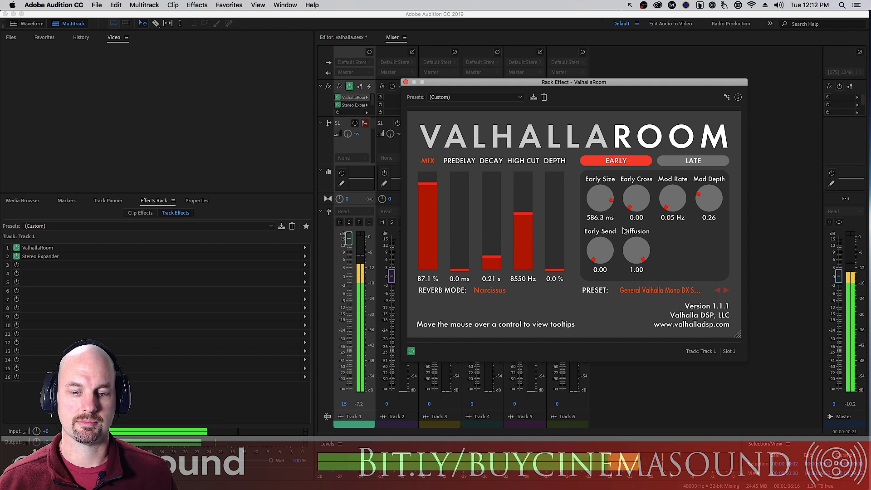
pyautogui.press('space')
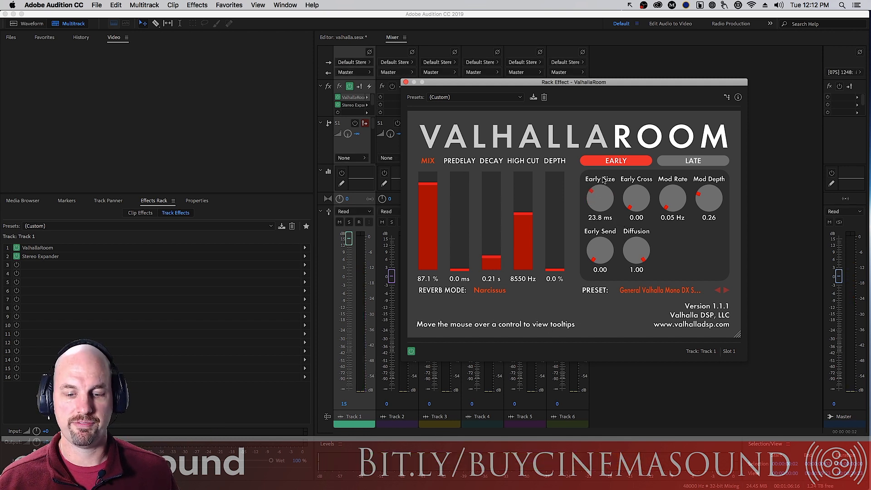
# Set Early Size to 23.9 ms while playing the track.
pyautogui.press('space')
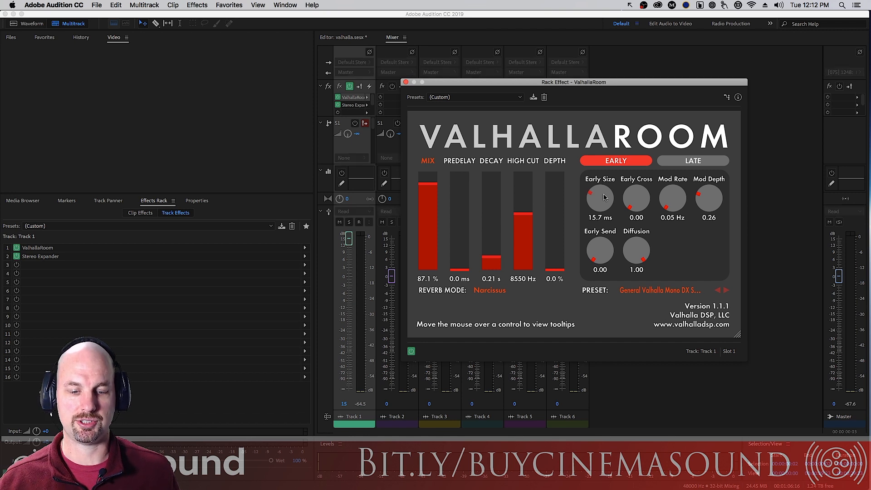
pyautogui.moveTo(602, 200)
pyautogui.mouseDown()
pyautogui.moveTo(614, 201)
pyautogui.moveTo(592, 212)
pyautogui.moveTo(611, 210)
pyautogui.mouseUp()
pyautogui.press('space')
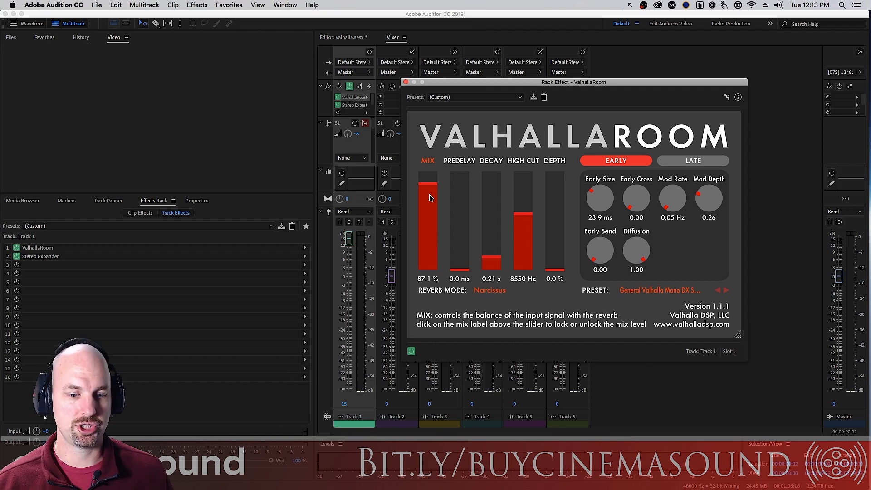
# Lower the mix to 10.1% and bypass the reverb during playback to compare the dry sound.
pyautogui.moveTo(428, 191); pyautogui.dragTo(434, 264)
pyautogui.press('space')
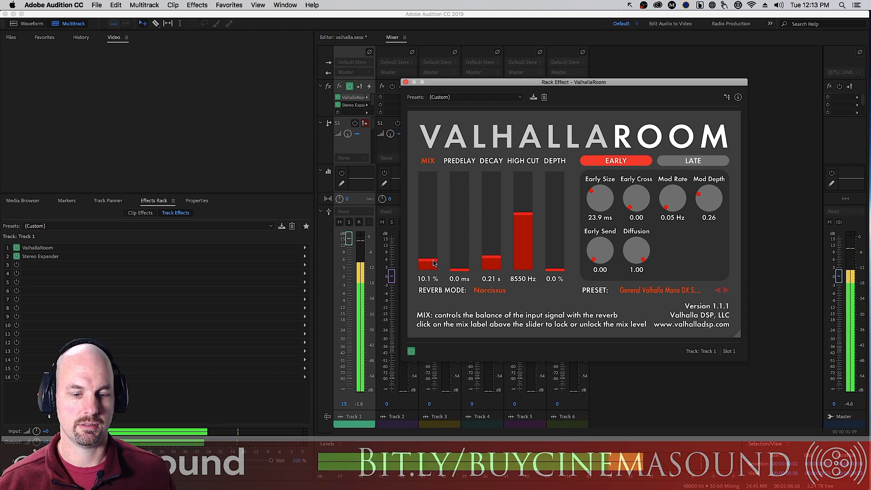
pyautogui.click(411, 350)
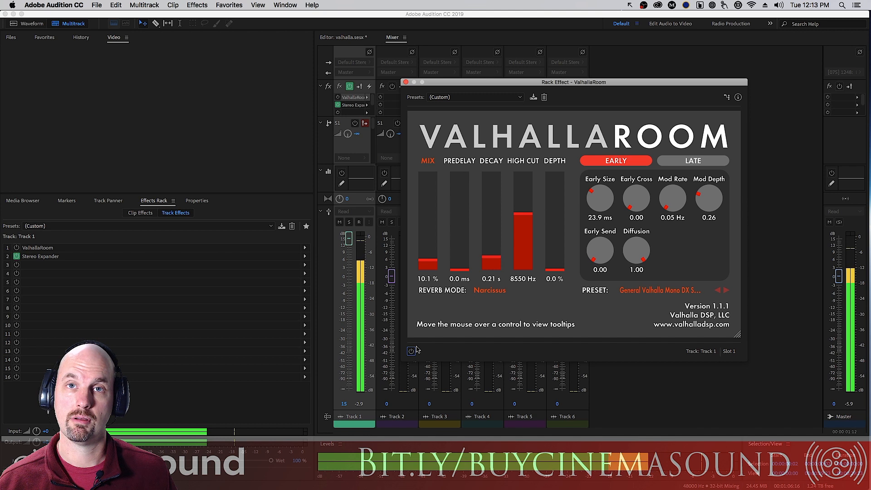
pyautogui.press('space')
# Raise the mix to 18.9%, turn the reverb back on and audition the track.
pyautogui.moveTo(431, 262); pyautogui.dragTo(430, 254)
pyautogui.click(412, 352)
pyautogui.press('space')
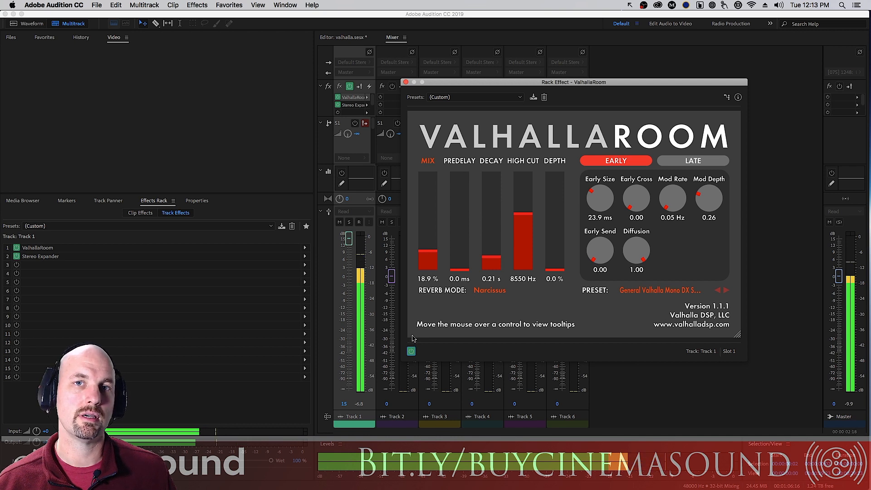
pyautogui.press('space')
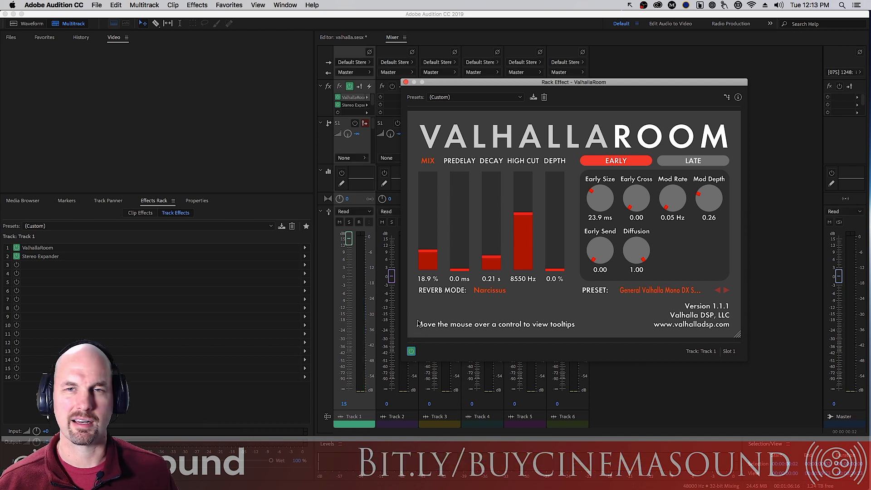
# Set the reverb's mix to 75.6% and its Depth to 100%.
pyautogui.moveTo(436, 254); pyautogui.dragTo(437, 194)
pyautogui.moveTo(556, 268); pyautogui.dragTo(556, 172)
# Set the late reverb's Late Size to 0.91 and lower Track 1's volume to 8.7 dB during playback.
pyautogui.click(694, 161)
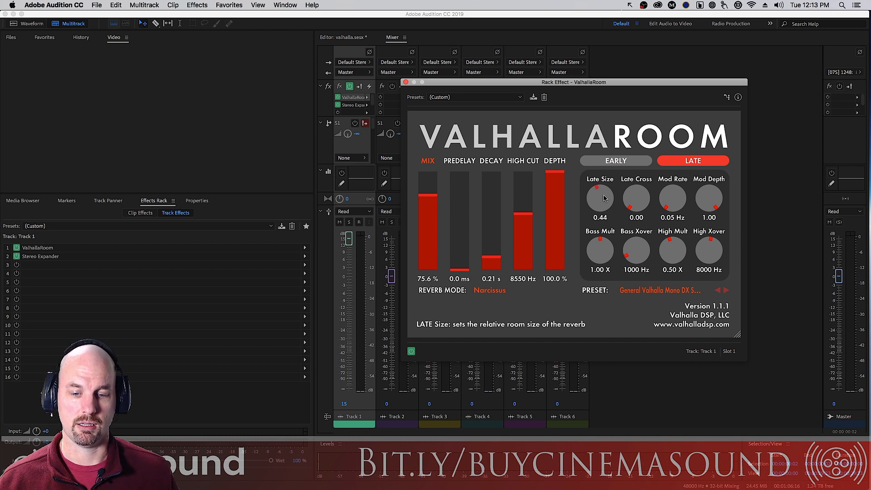
pyautogui.moveTo(604, 198); pyautogui.dragTo(618, 167)
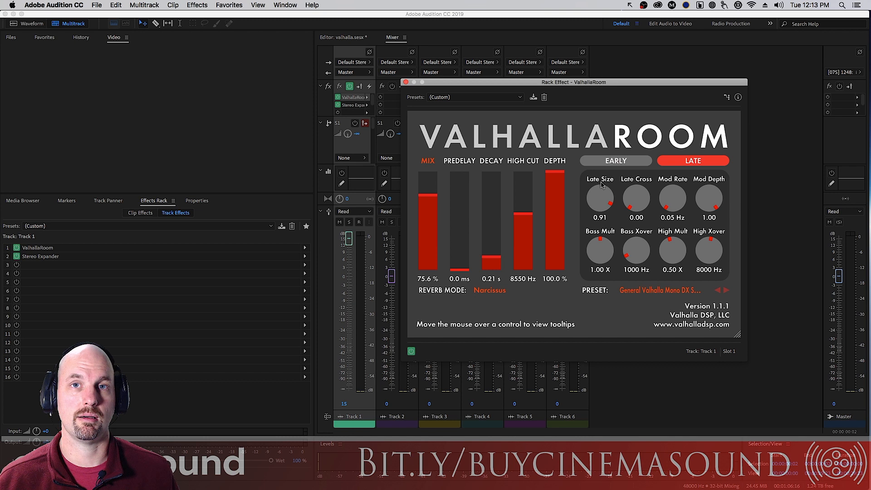
pyautogui.press('space')
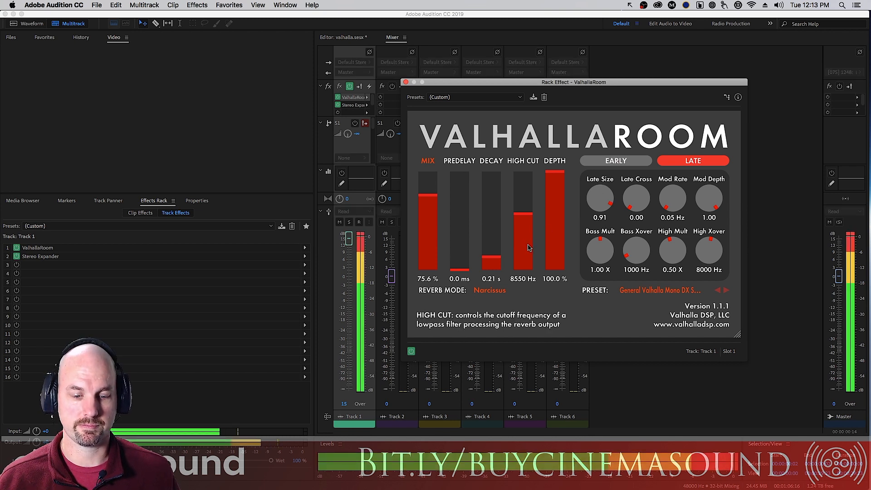
pyautogui.moveTo(349, 239)
pyautogui.mouseDown()
pyautogui.moveTo(349, 275)
pyautogui.moveTo(350, 252)
pyautogui.mouseUp()
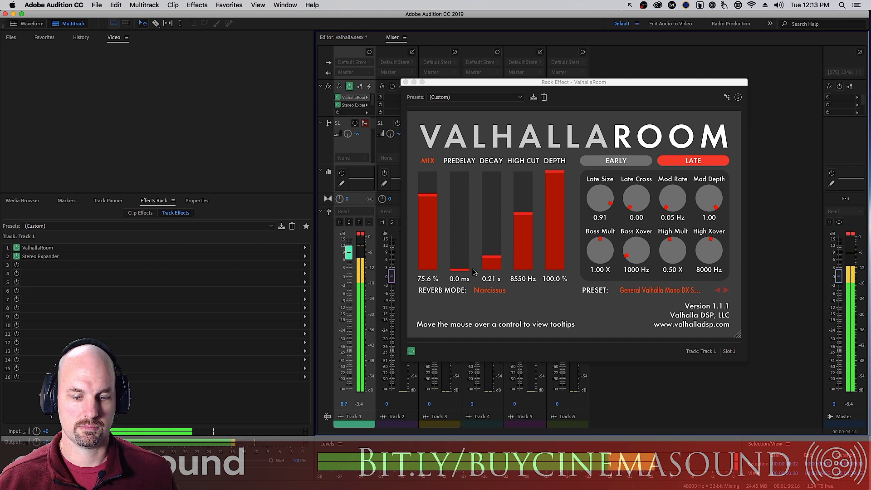
pyautogui.press('space')
# Audition the track with a decay of 20.13 s and return the decay to 0.21 s.
pyautogui.moveTo(495, 266); pyautogui.dragTo(495, 214)
pyautogui.press('space')
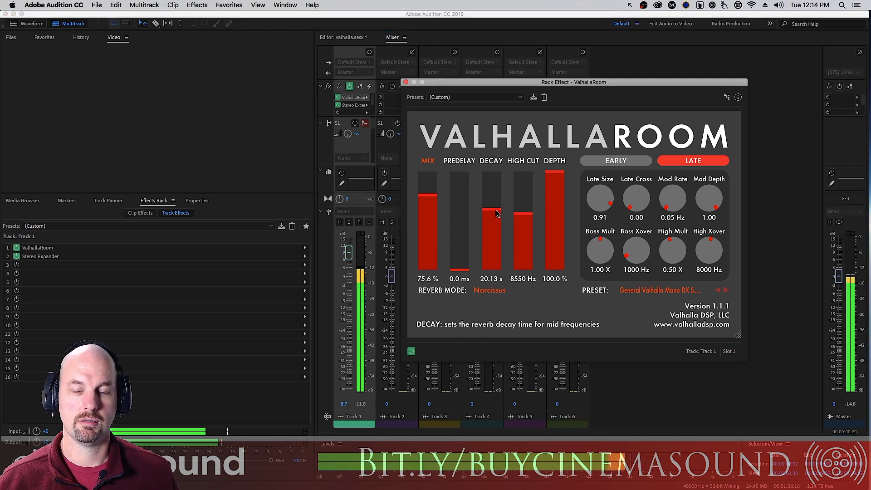
pyautogui.press('space')
pyautogui.moveTo(496, 214); pyautogui.dragTo(496, 260)
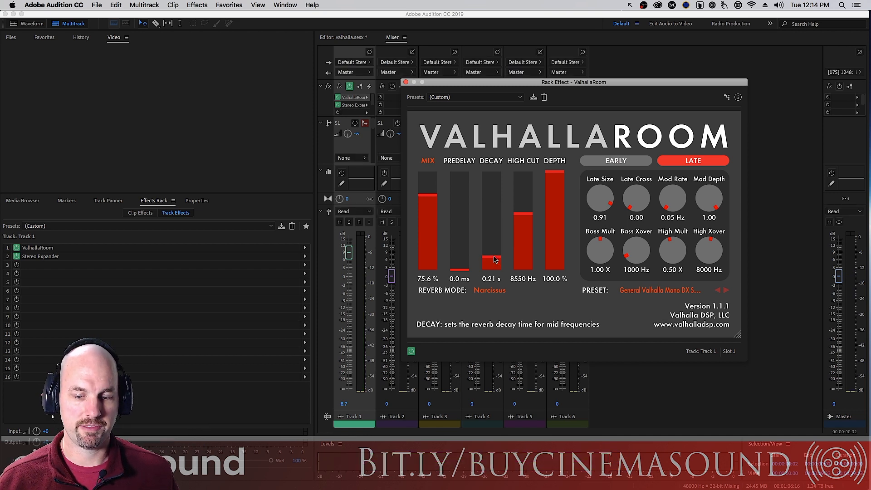
# Set Late Size to 0.39 and raise the mix to 100% while auditioning the track.
pyautogui.moveTo(600, 202); pyautogui.dragTo(605, 259)
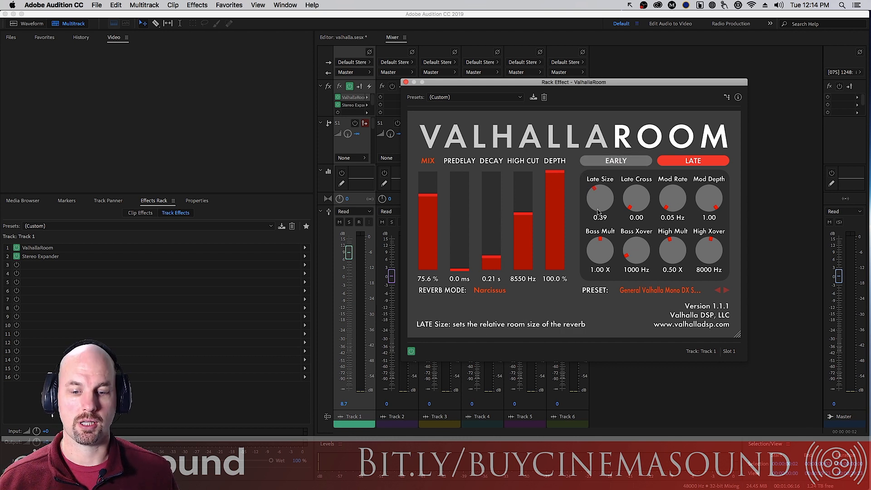
pyautogui.press('space')
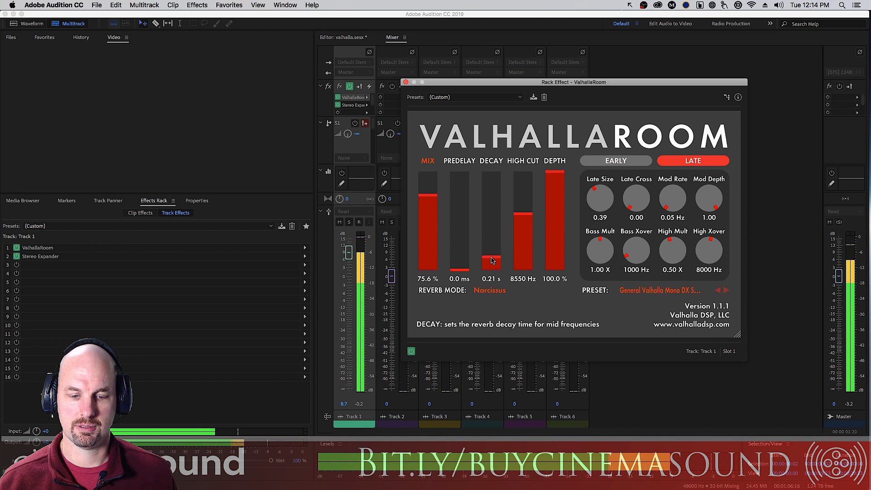
pyautogui.moveTo(434, 208); pyautogui.dragTo(434, 177)
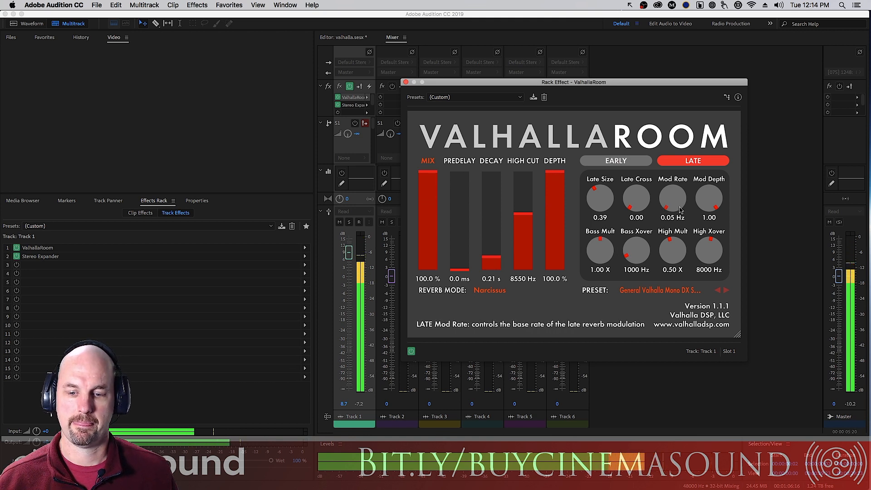
pyautogui.press('space')
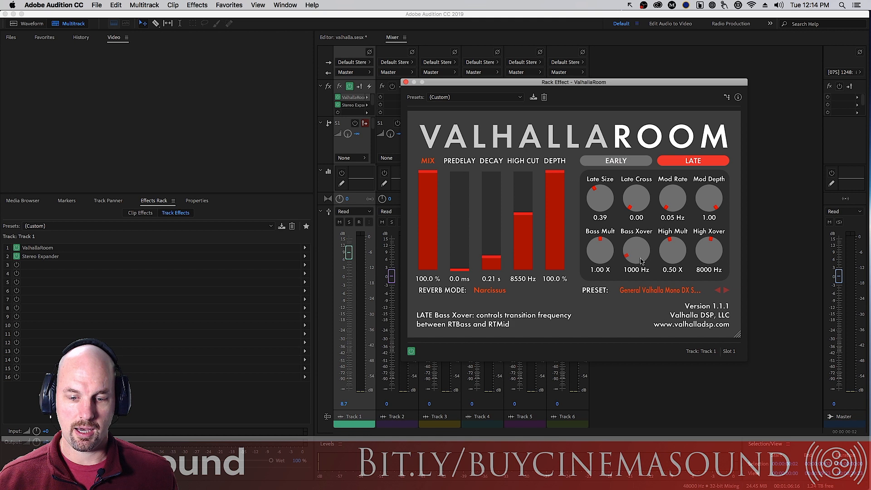
# Audition the track at full mix and reduce the mix to 10.1% for another playback.
pyautogui.moveTo(636, 206); pyautogui.dragTo(657, 271)
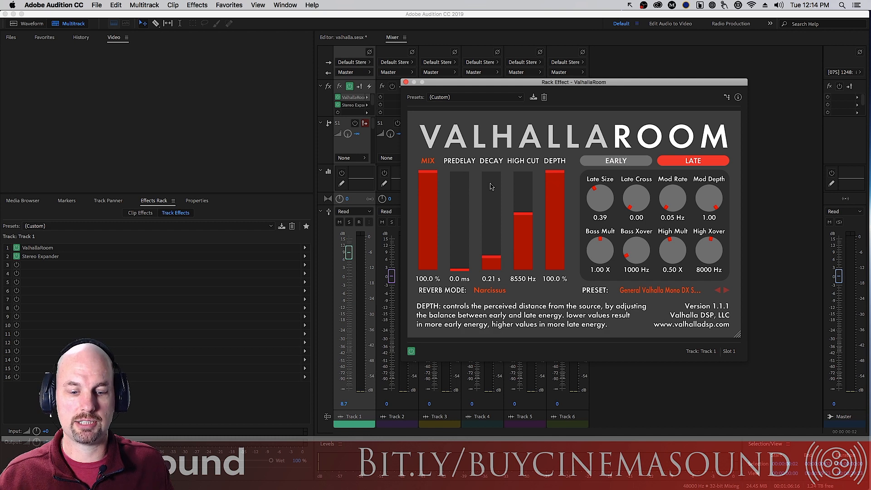
pyautogui.press('space')
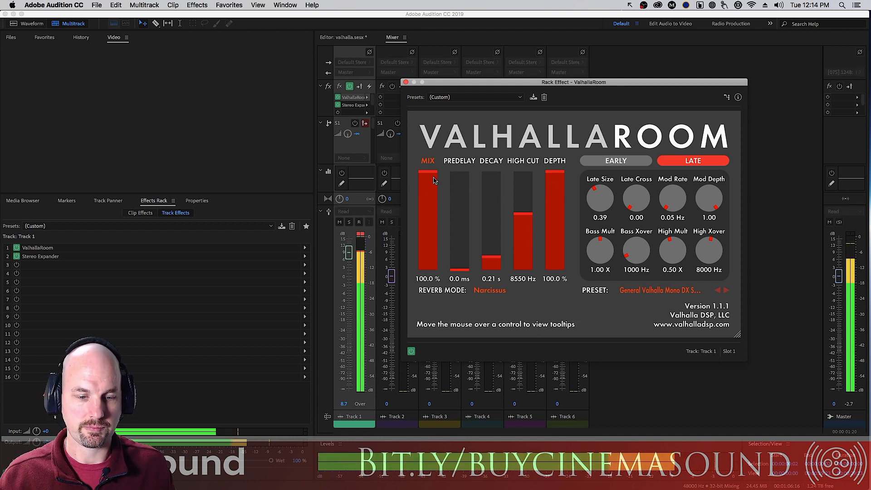
pyautogui.press('space')
pyautogui.moveTo(425, 178); pyautogui.dragTo(436, 245)
pyautogui.press('space')
pyautogui.moveTo(434, 257); pyautogui.dragTo(434, 260)
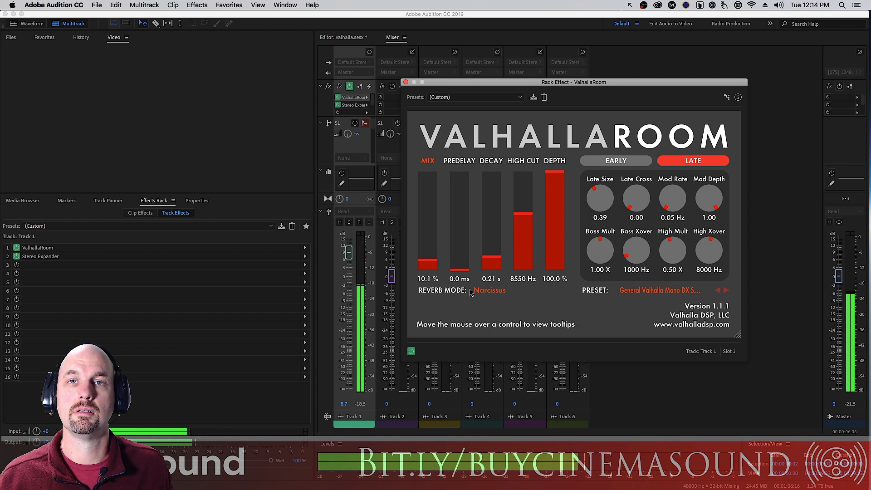
pyautogui.press('space')
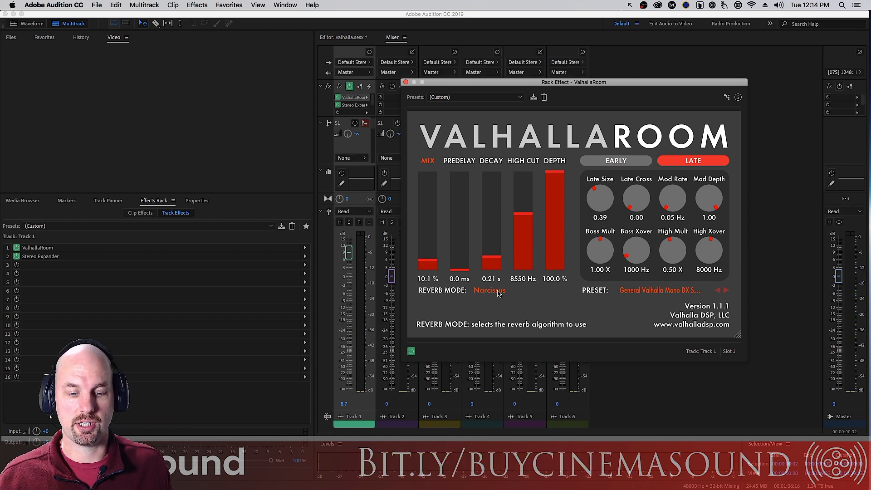
# Look through the available reverb modes without changing Narcissus and audition the track twice more.
pyautogui.click(498, 293)
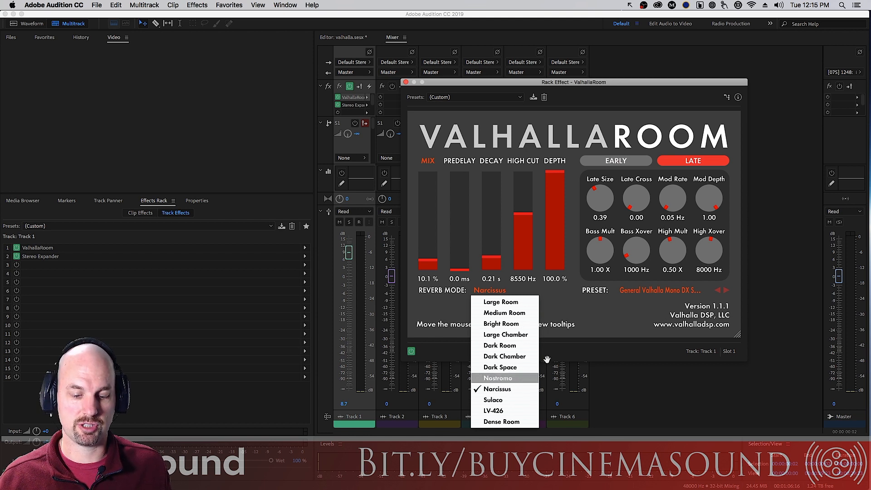
pyautogui.click(575, 315)
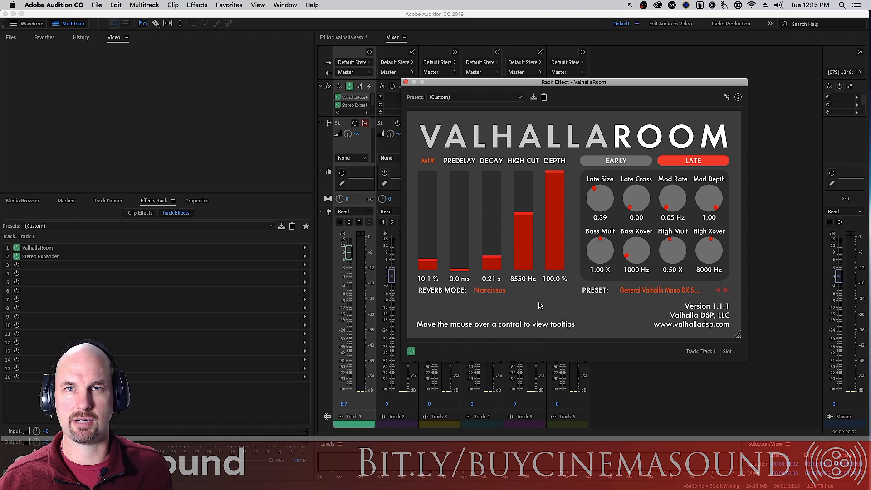
pyautogui.press('space')
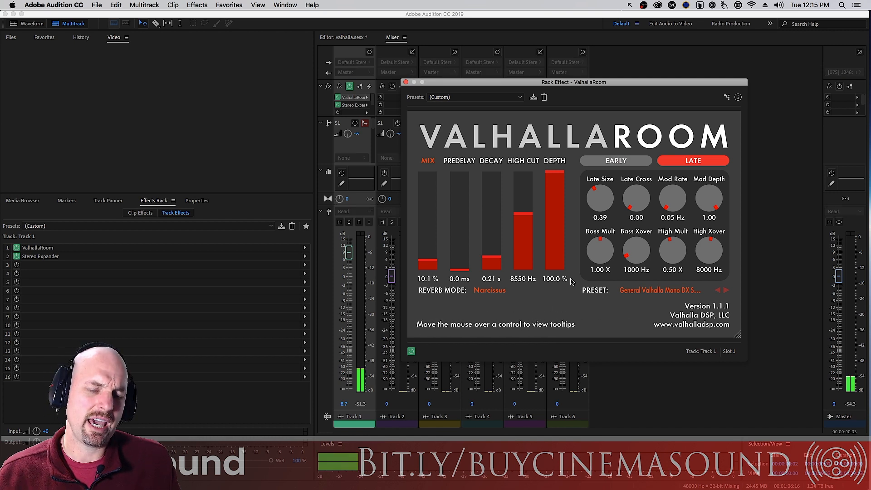
pyautogui.press('space')
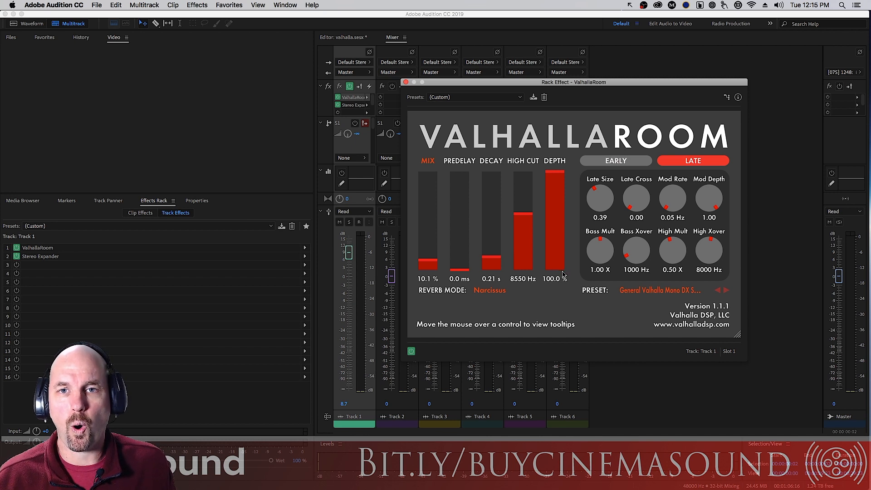
pyautogui.press('space')
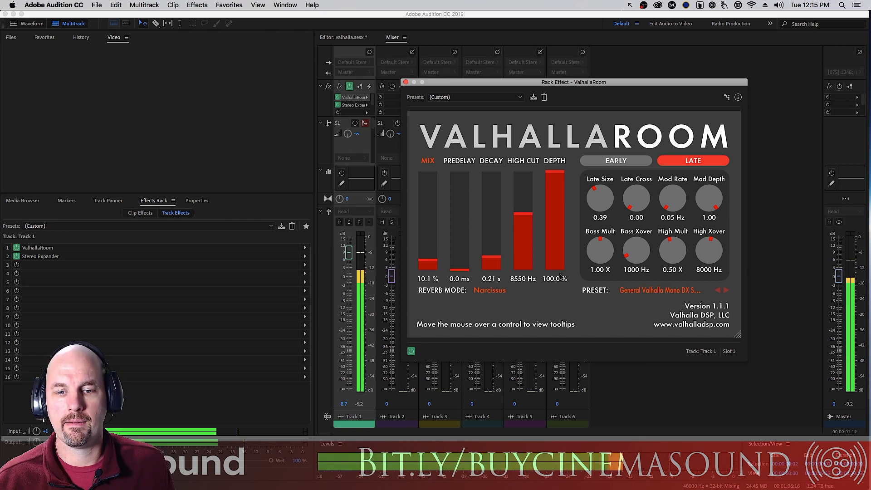
pyautogui.press('space')
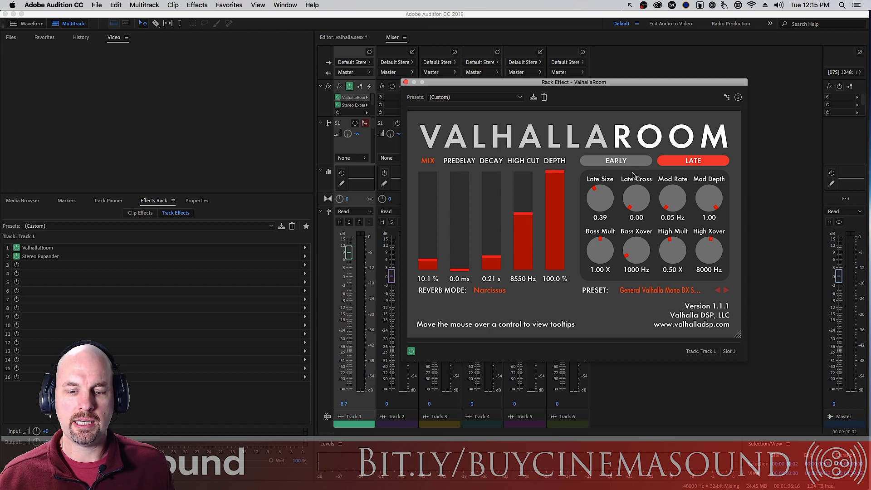
# Return to the early reverb controls and set Early Send to 1.00.
pyautogui.click(615, 164)
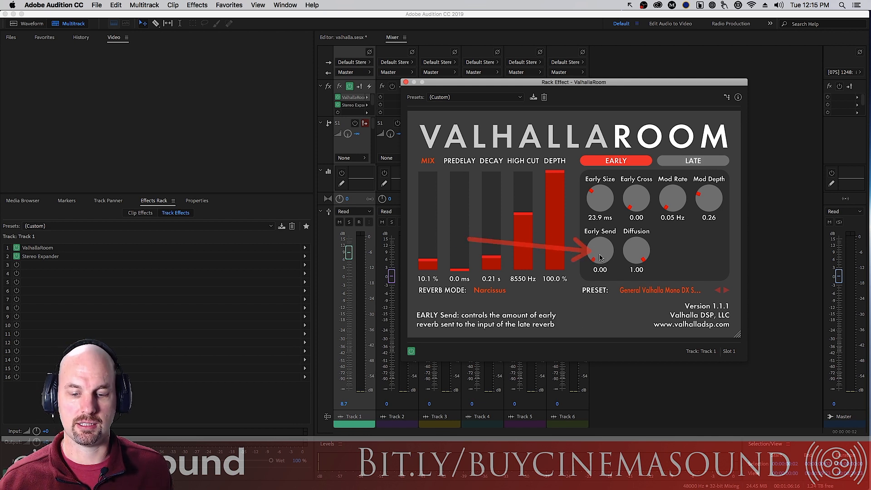
pyautogui.moveTo(603, 238); pyautogui.dragTo(608, 214)
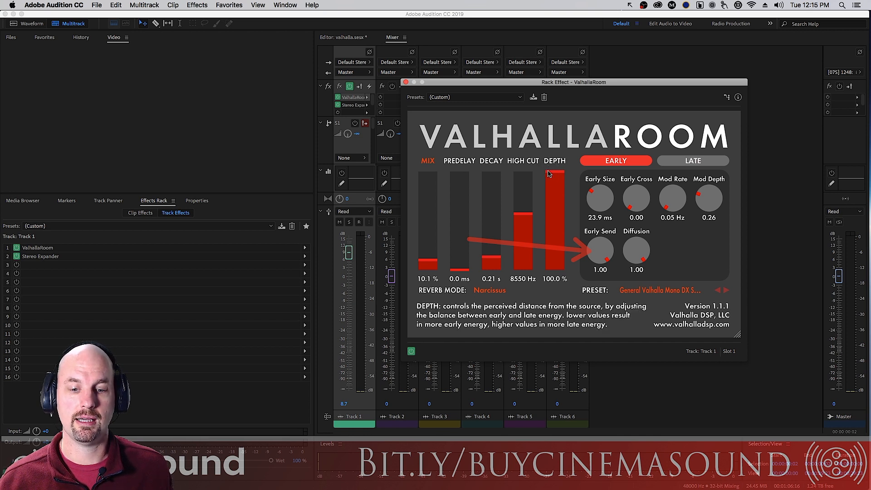
# Audition the track with the reverb depth at 0%, return the depth to 100% and play it again.
pyautogui.moveTo(552, 177); pyautogui.dragTo(561, 274)
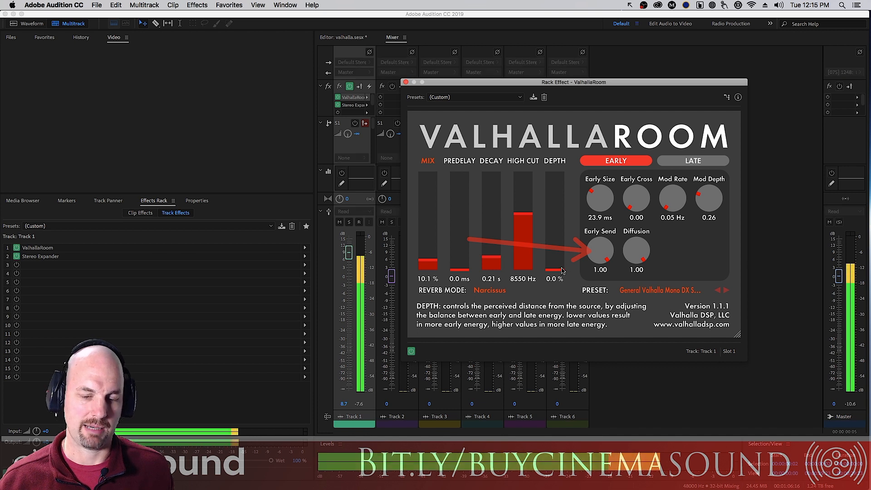
pyautogui.moveTo(566, 273); pyautogui.dragTo(558, 171)
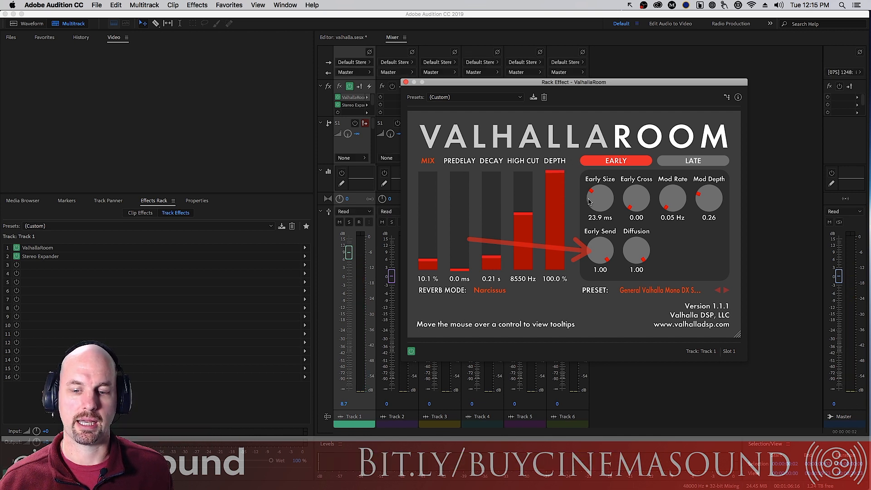
pyautogui.press('space')
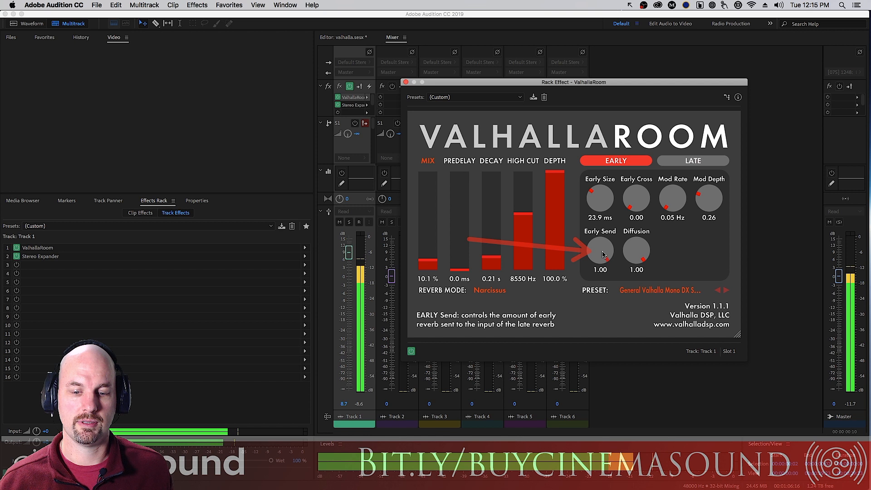
# Raise the mix to 78.8% and lower Early Send to 0.00 while auditioning the track.
pyautogui.moveTo(428, 261); pyautogui.dragTo(435, 194)
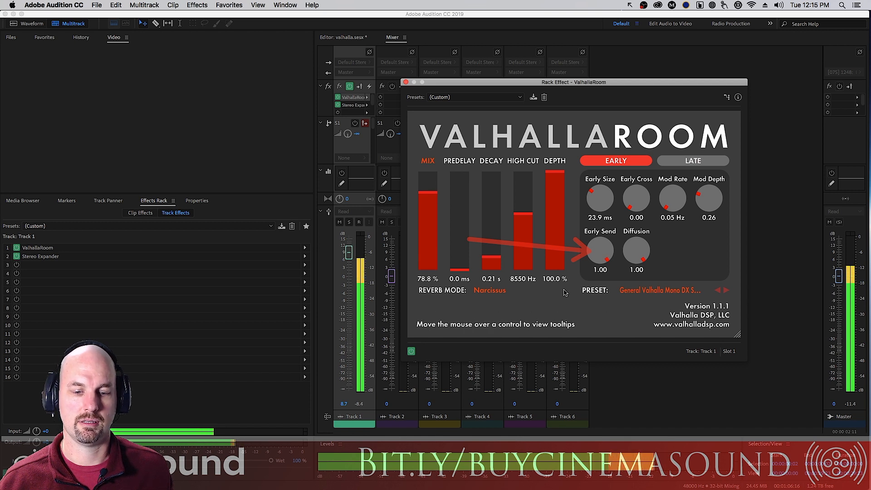
pyautogui.moveTo(601, 247); pyautogui.dragTo(595, 359)
pyautogui.press('space')
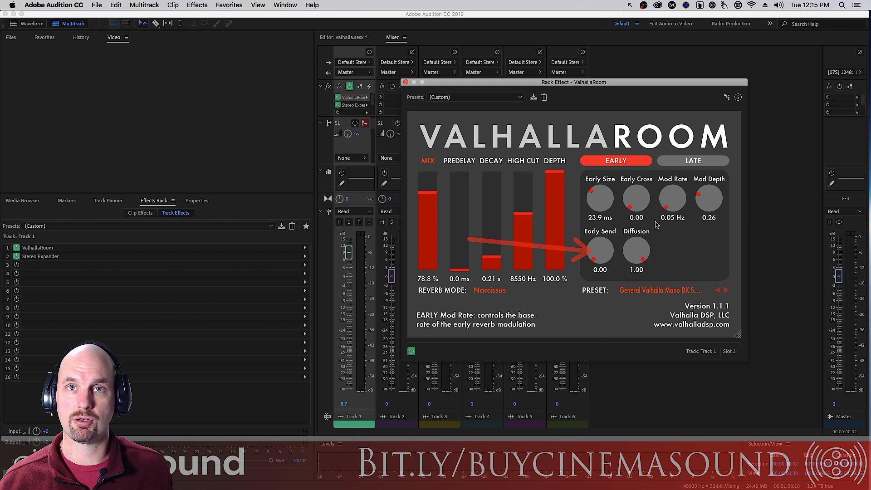
# Audition the track while raising Early Send to 1.00, and return the mix to 10.1%.
pyautogui.press('space')
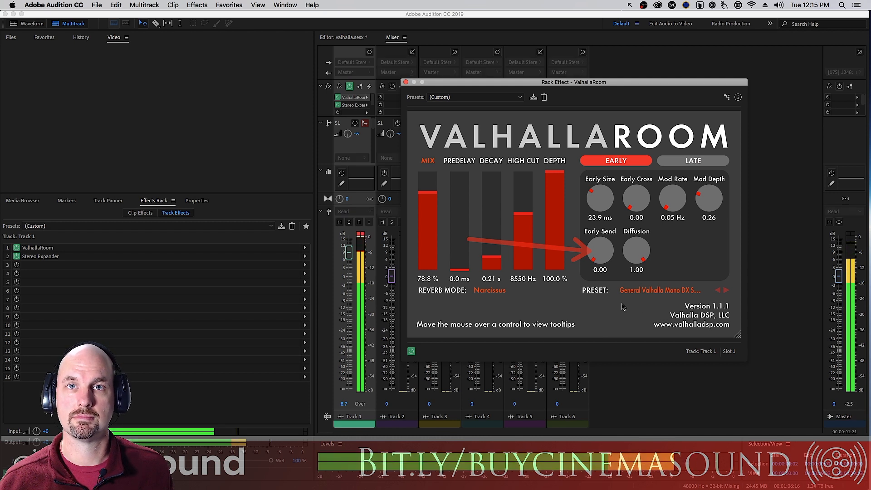
pyautogui.moveTo(600, 250); pyautogui.dragTo(649, 131)
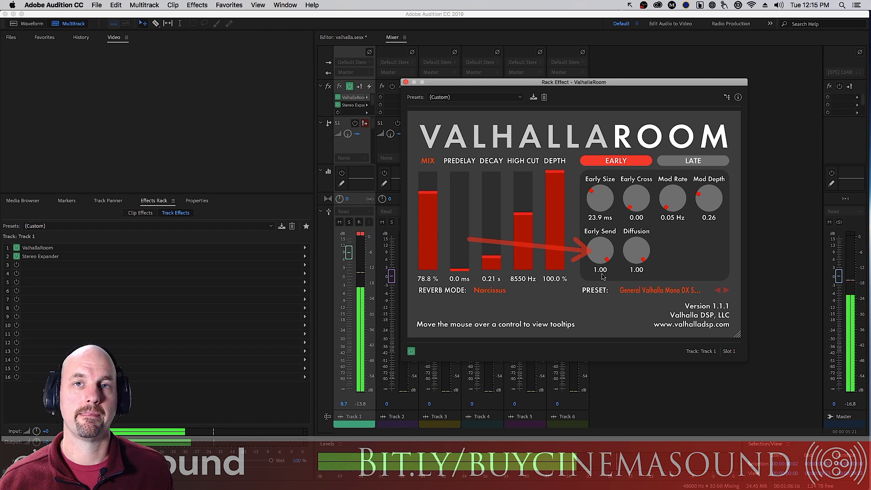
pyautogui.press('space')
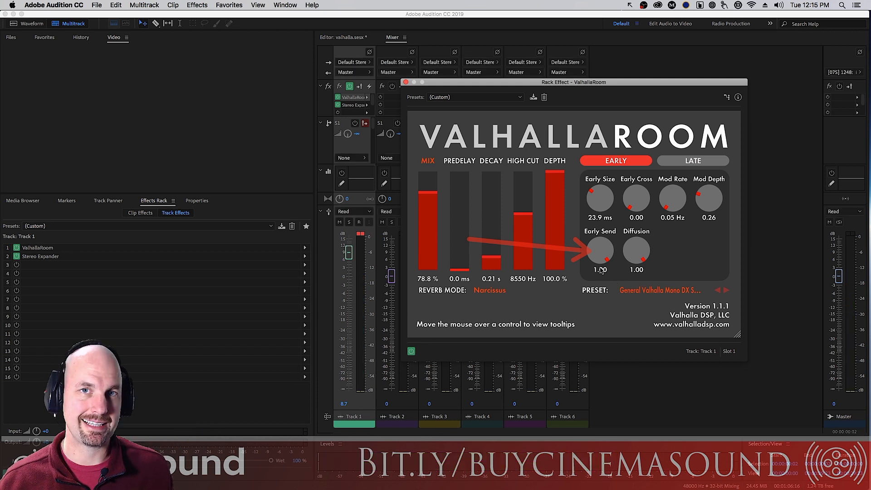
pyautogui.moveTo(428, 194); pyautogui.dragTo(438, 261)
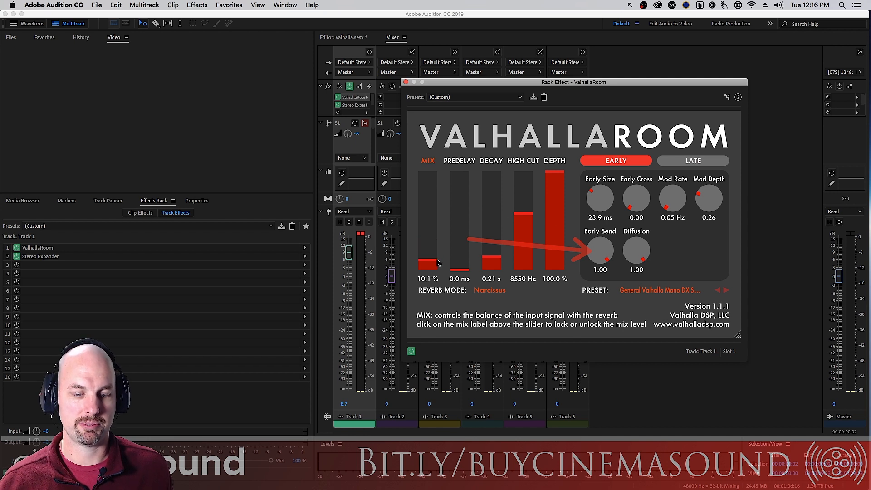
# Compare the track with ValhallaRoom enabled and bypassed during playback, leaving the effect enabled.
pyautogui.press('space')
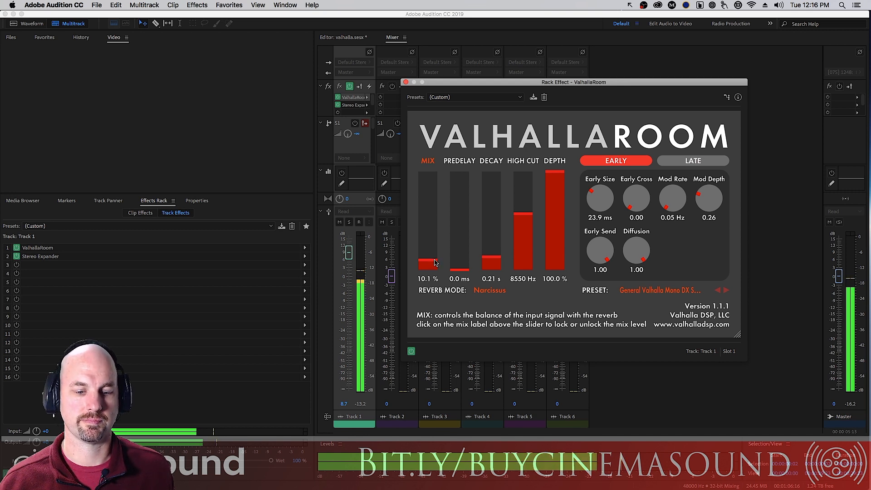
pyautogui.press('space')
pyautogui.click(411, 351)
pyautogui.press('space')
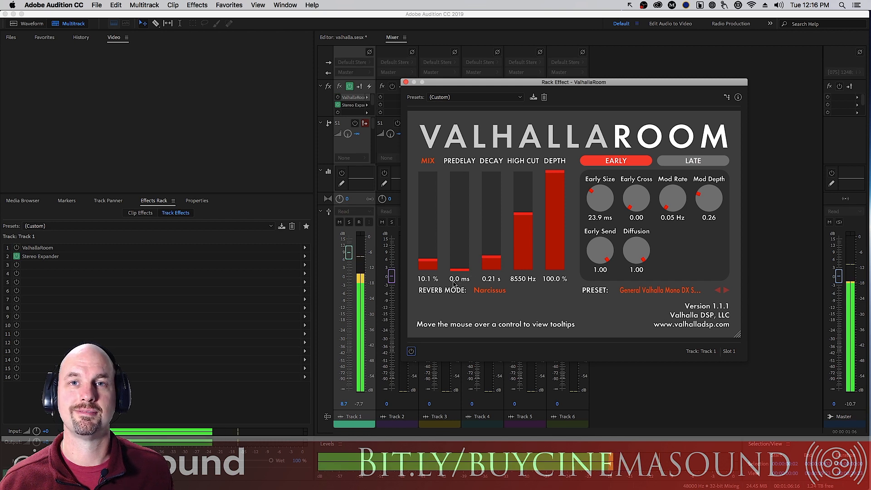
pyautogui.click(411, 351)
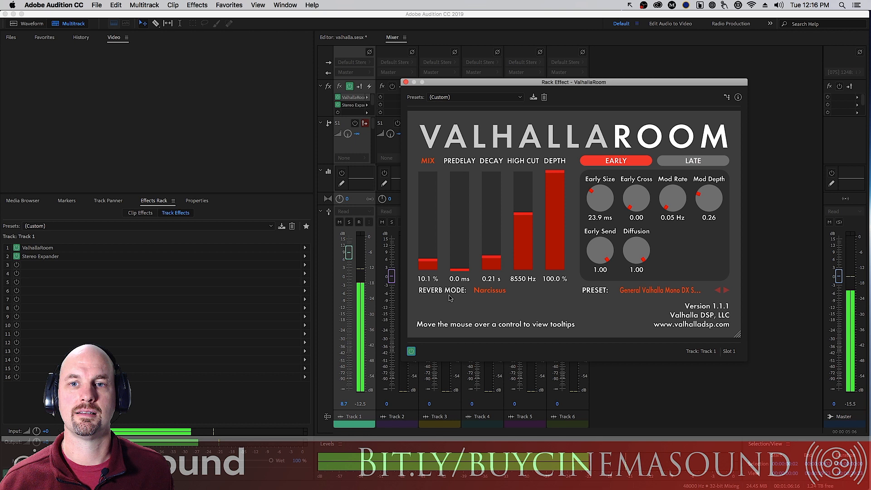
pyautogui.press('space')
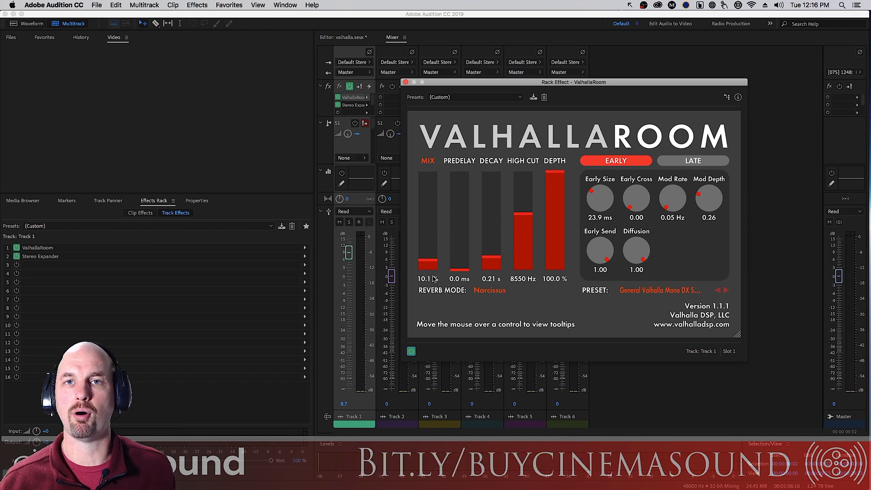
# Lower the reverb mix to 6.9% and audition the track with ValhallaRoom enabled.
pyautogui.click(435, 261)
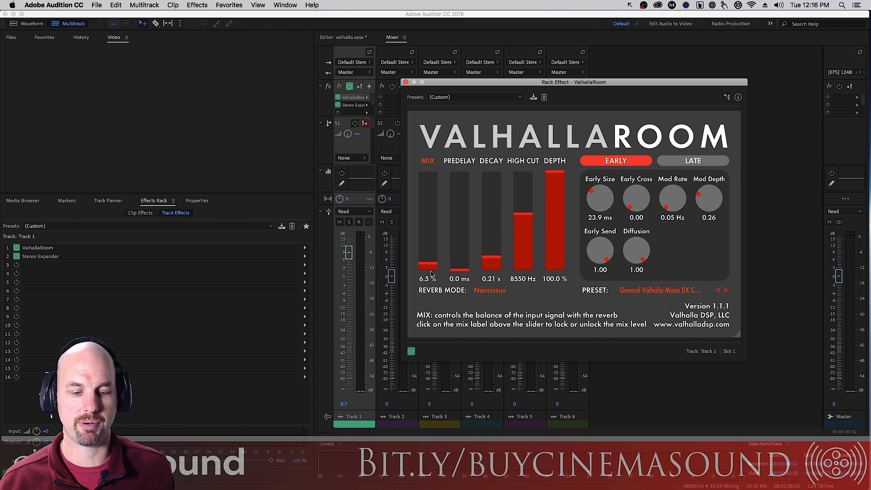
pyautogui.click(411, 354)
pyautogui.click(412, 353)
pyautogui.press('space')
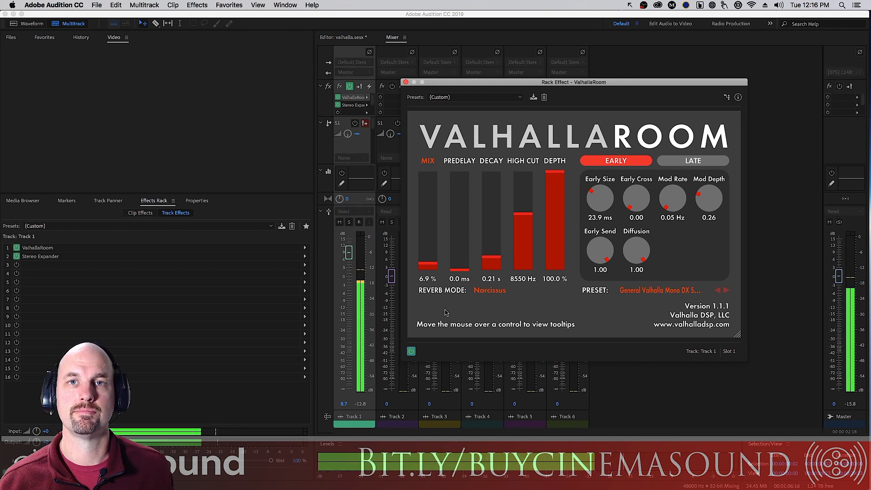
pyautogui.press('space')
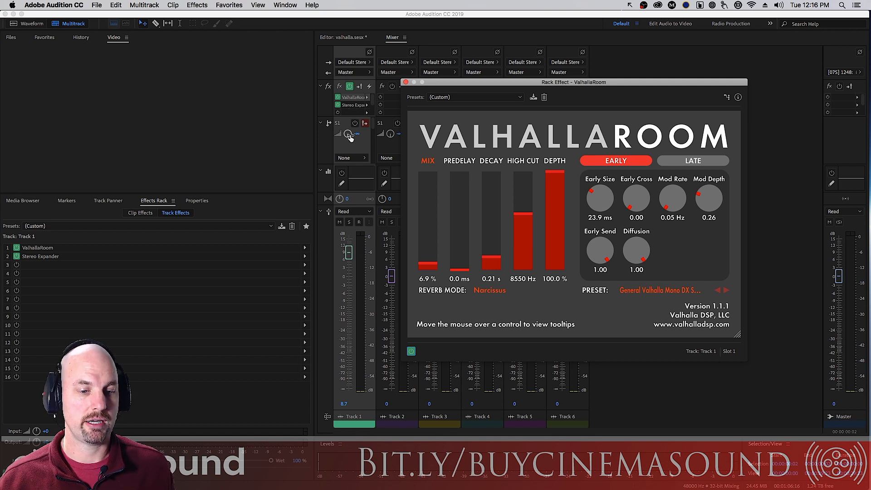
# Open Track 1's Stereo Expander and set Stereo Expand to 98%, then play the track.
pyautogui.doubleClick(356, 105)
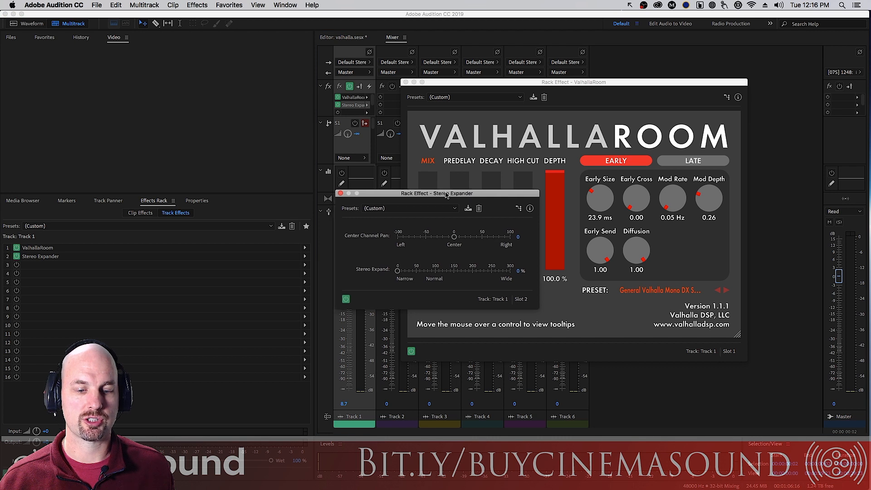
pyautogui.moveTo(435, 194); pyautogui.dragTo(564, 106)
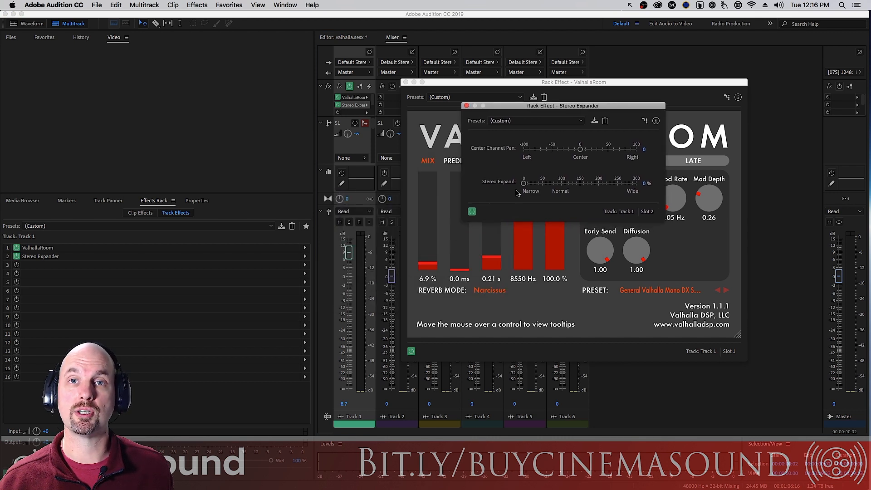
pyautogui.moveTo(564, 184); pyautogui.dragTo(561, 185)
pyautogui.press('space')
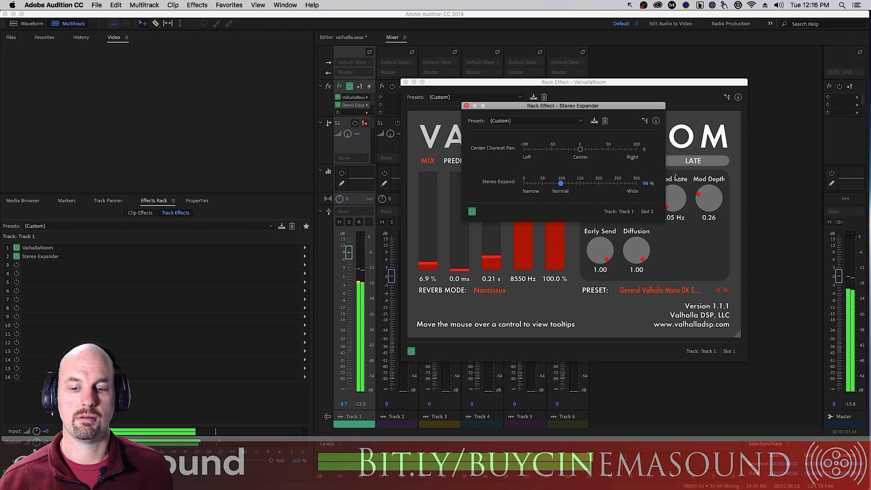
# Try Stereo Expand at 130% during playback and return it to 0%.
pyautogui.moveTo(561, 183); pyautogui.dragTo(579, 187)
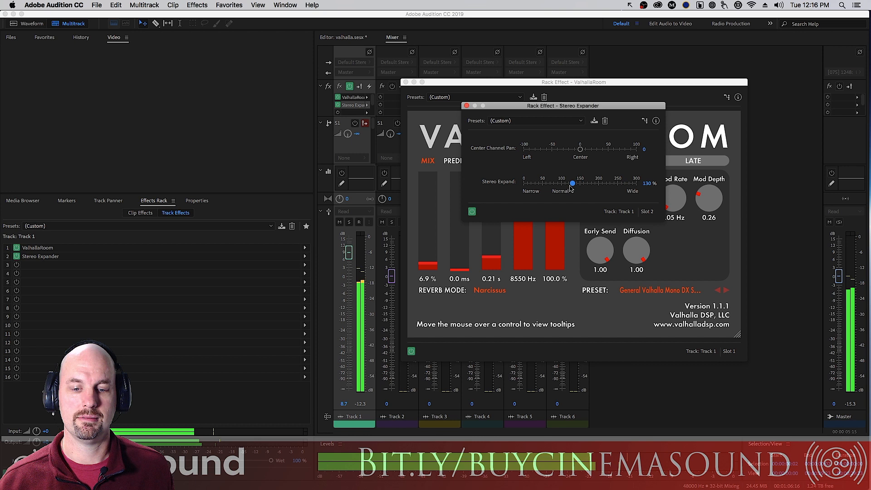
pyautogui.click(568, 192)
pyautogui.press('space')
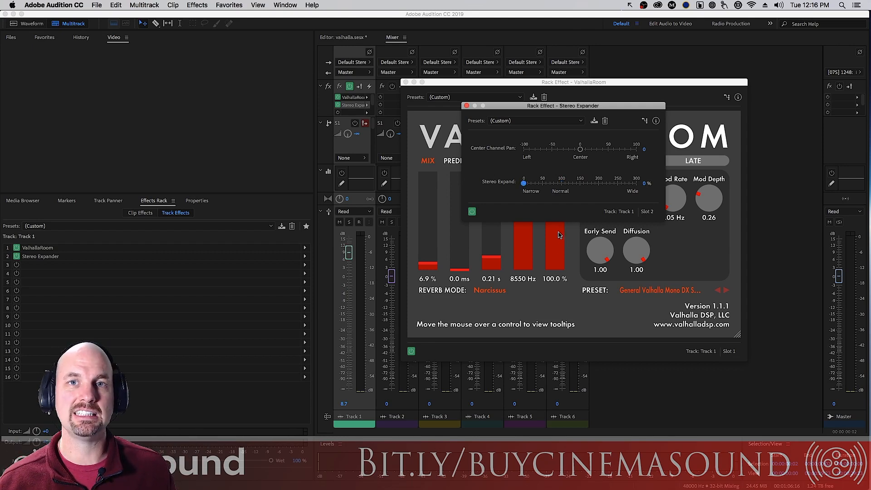
# Audition the track at 0% Stereo Expand and close the Stereo Expander and ValhallaRoom windows.
pyautogui.press('space')
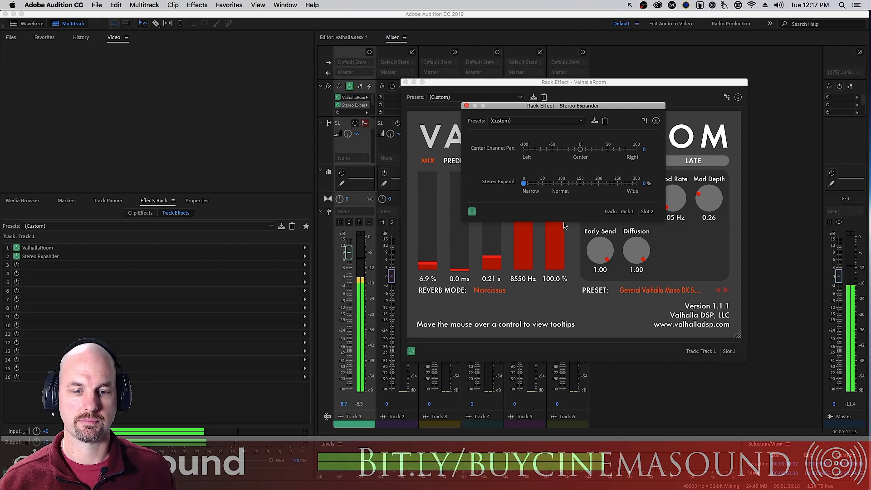
pyautogui.press('space')
pyautogui.click(466, 107)
pyautogui.click(406, 82)
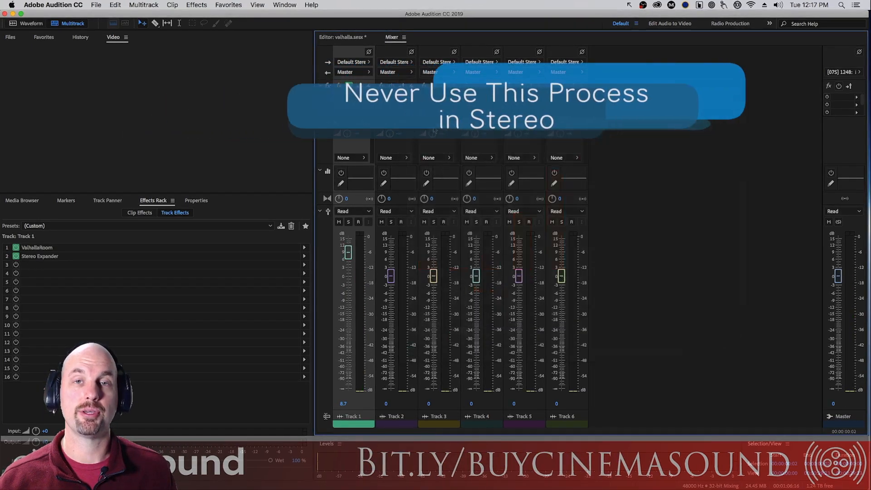